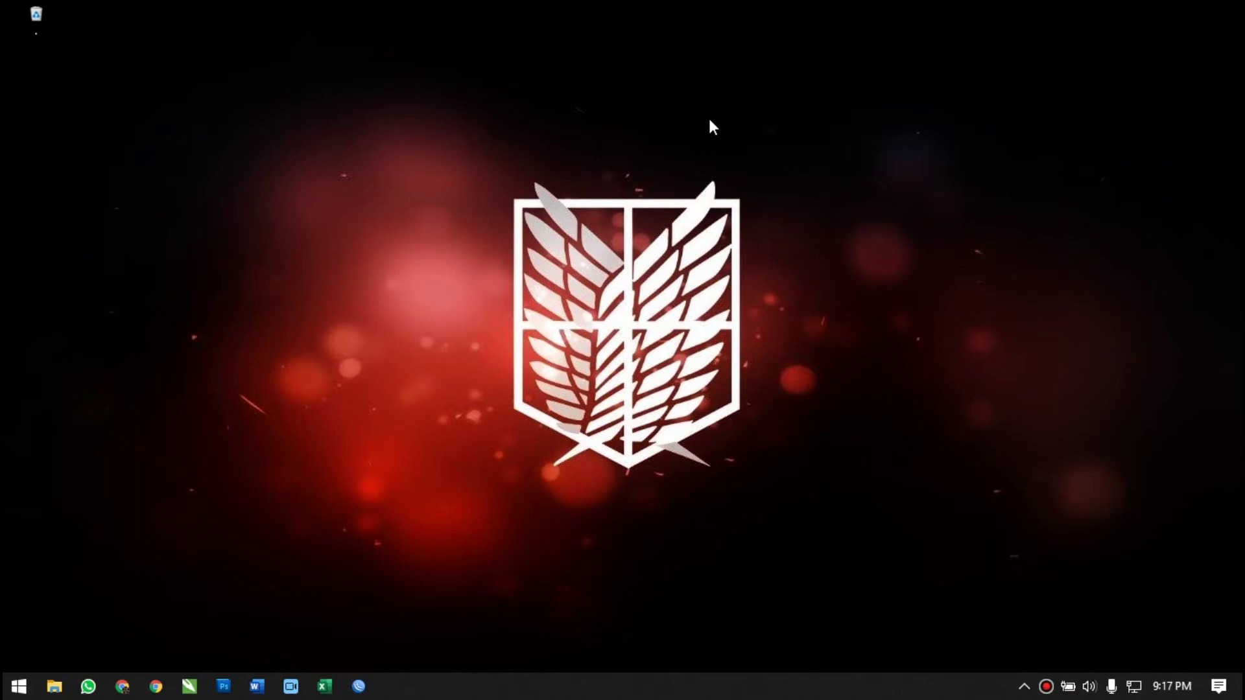
Step: Open WinBox and connect to the router at 192.168.2.1 with the saved admin login
{"action": "left_click", "coordinate": [359, 686]}
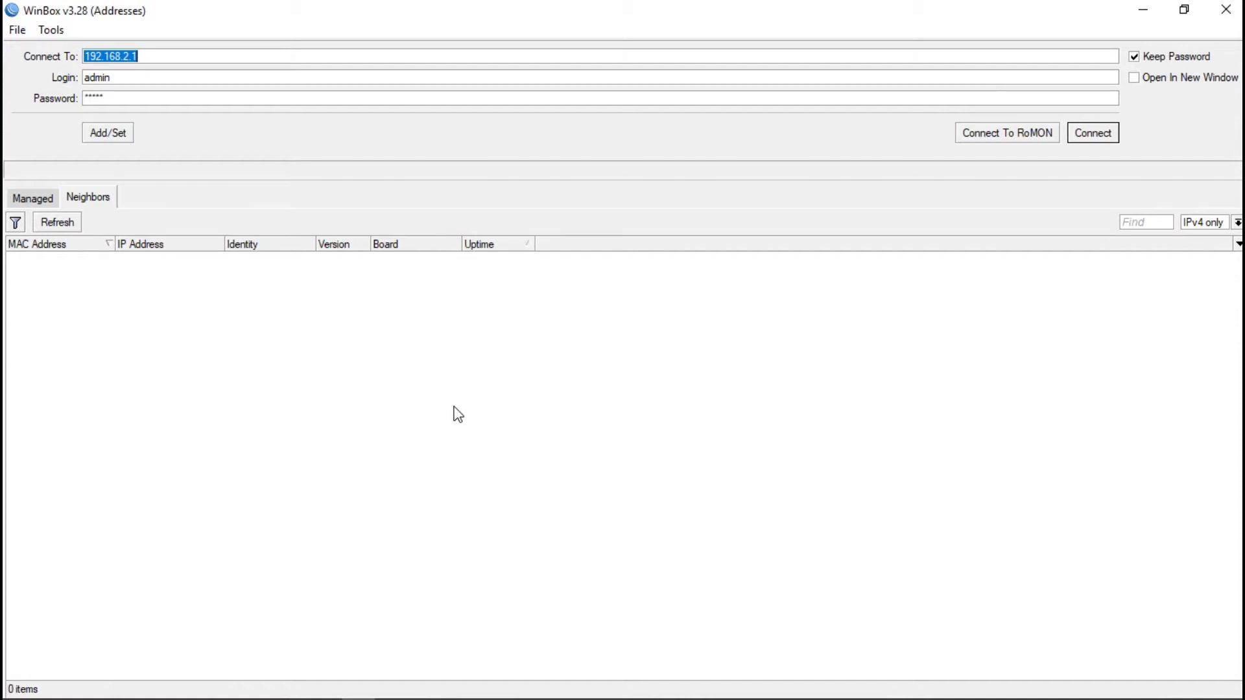
{"action": "left_click", "coordinate": [250, 183]}
{"action": "left_click", "coordinate": [153, 54]}
{"action": "mouse_move", "coordinate": [852, 698]}
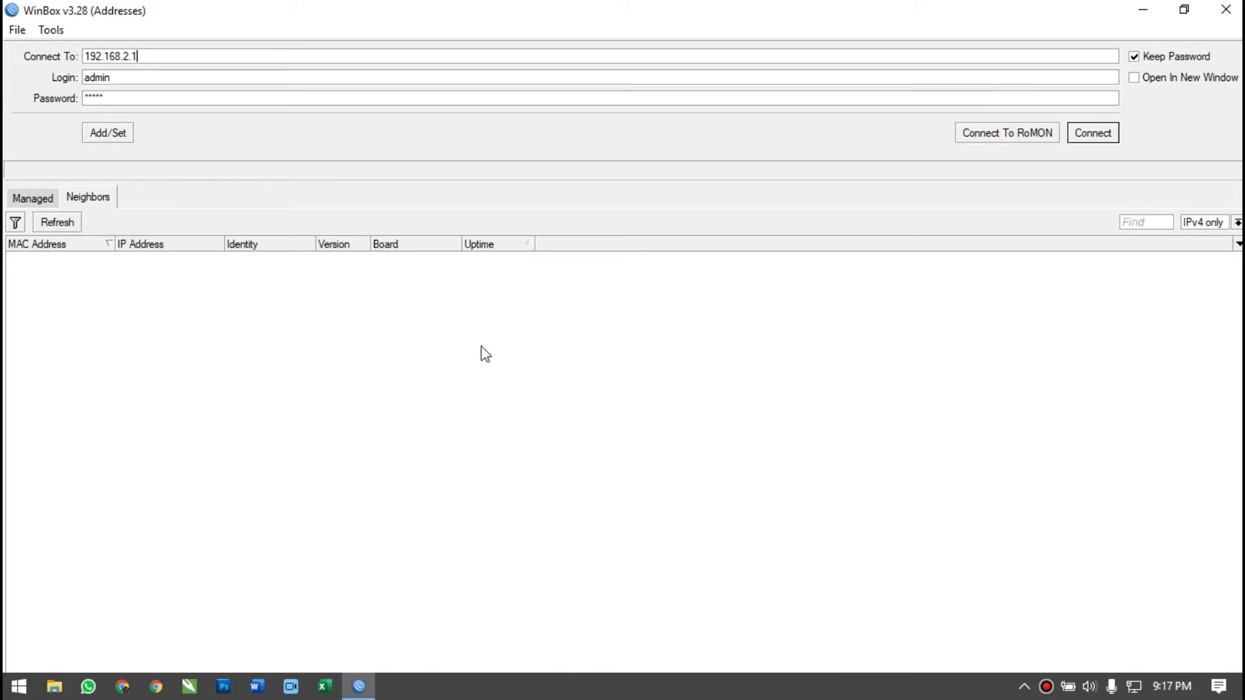
{"action": "left_click", "coordinate": [131, 57]}
{"action": "type", "text": "."}
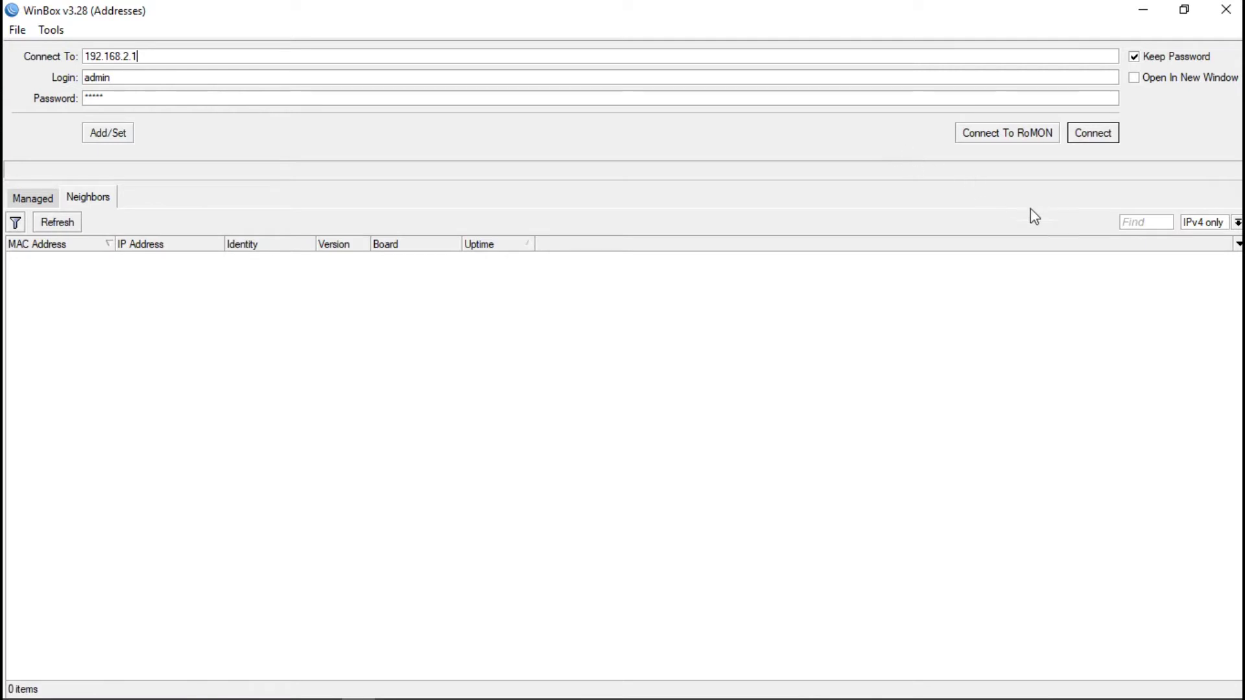
{"action": "left_click", "coordinate": [1106, 135]}
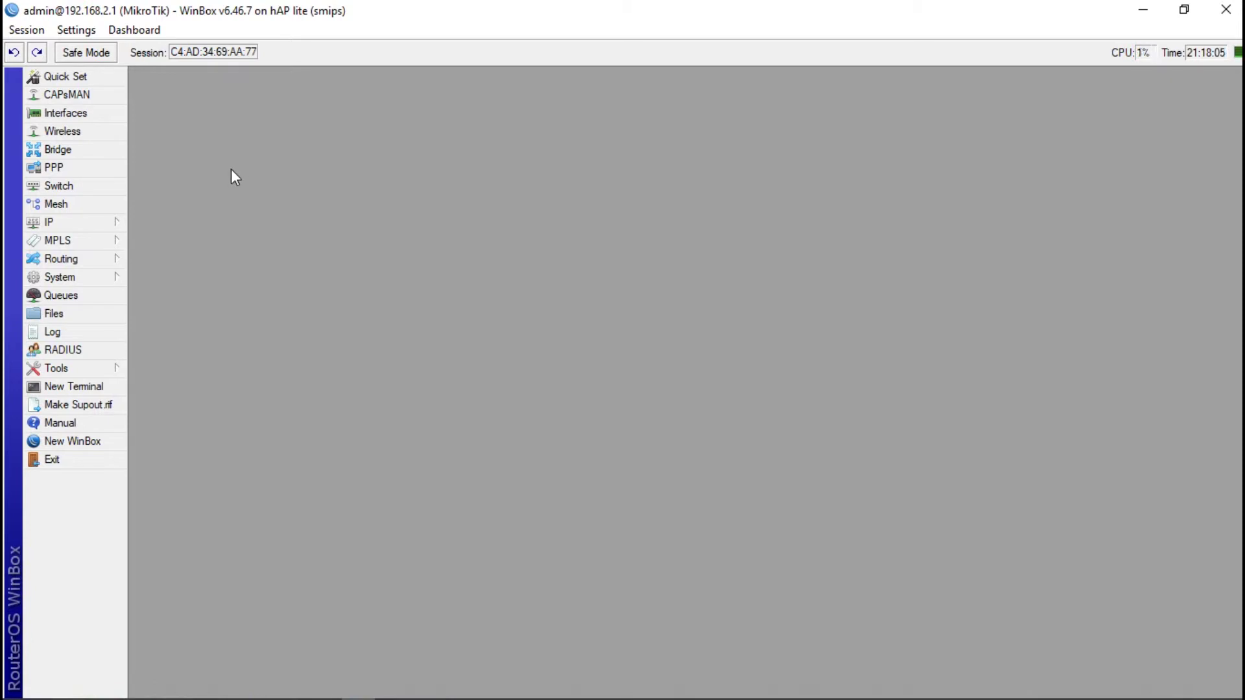
Step: Review the router's interface list, checking the ether2 and ether3 entries, and close it
{"action": "left_click", "coordinate": [100, 112]}
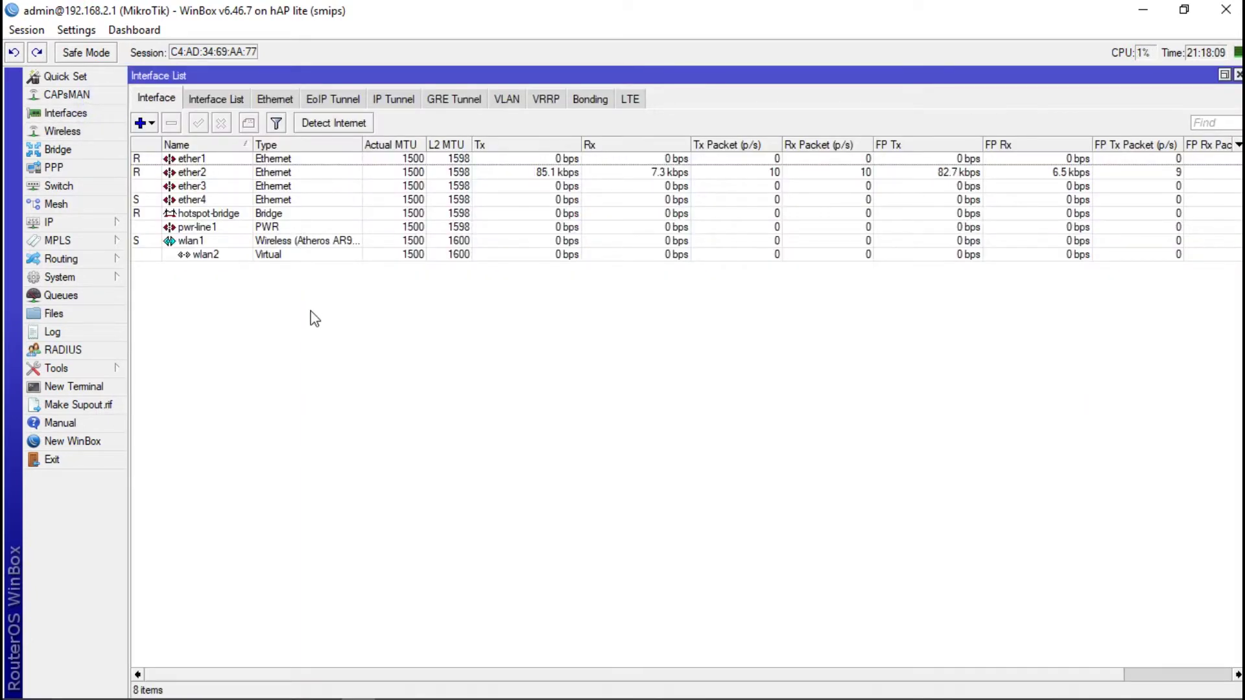
{"action": "left_click", "coordinate": [212, 186]}
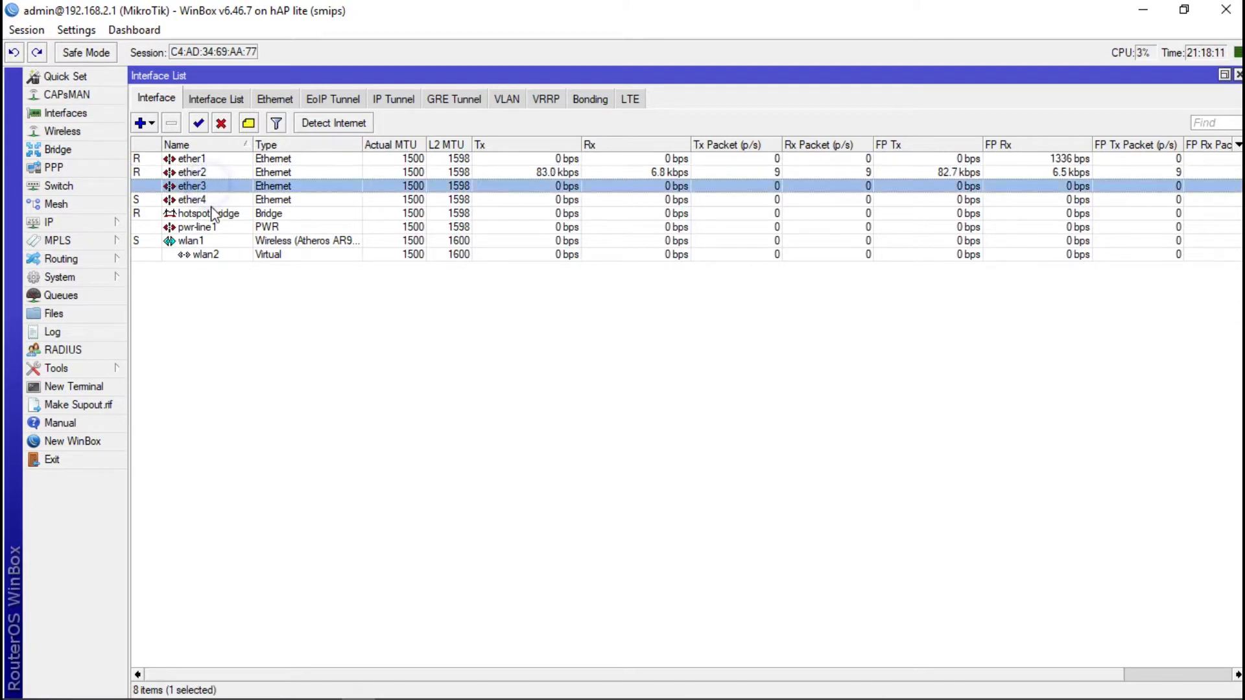
{"action": "left_click", "coordinate": [221, 174]}
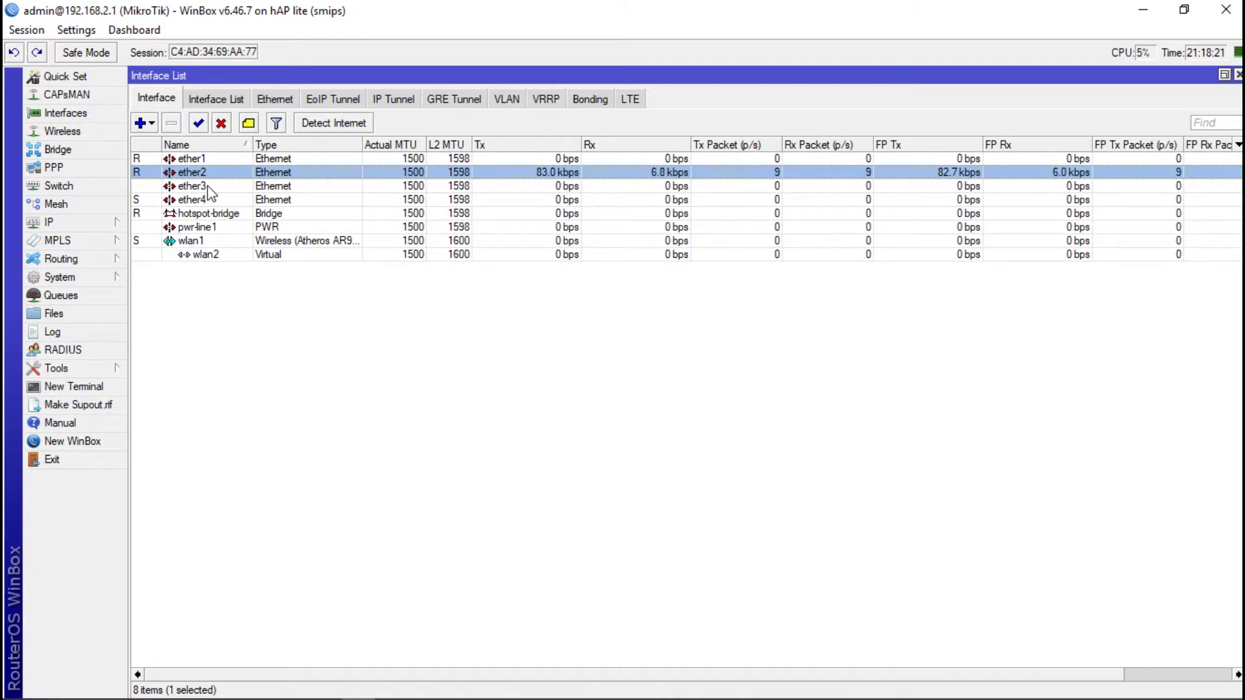
{"action": "left_click", "coordinate": [207, 186]}
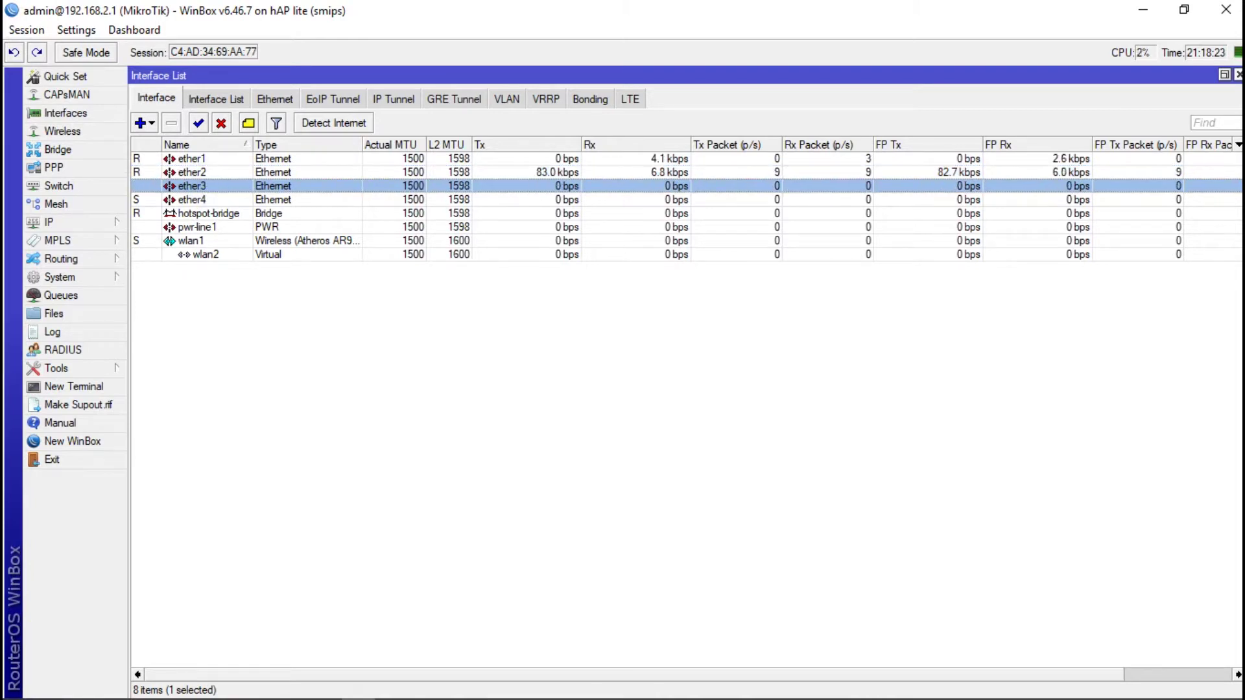
{"action": "left_click", "coordinate": [1239, 75]}
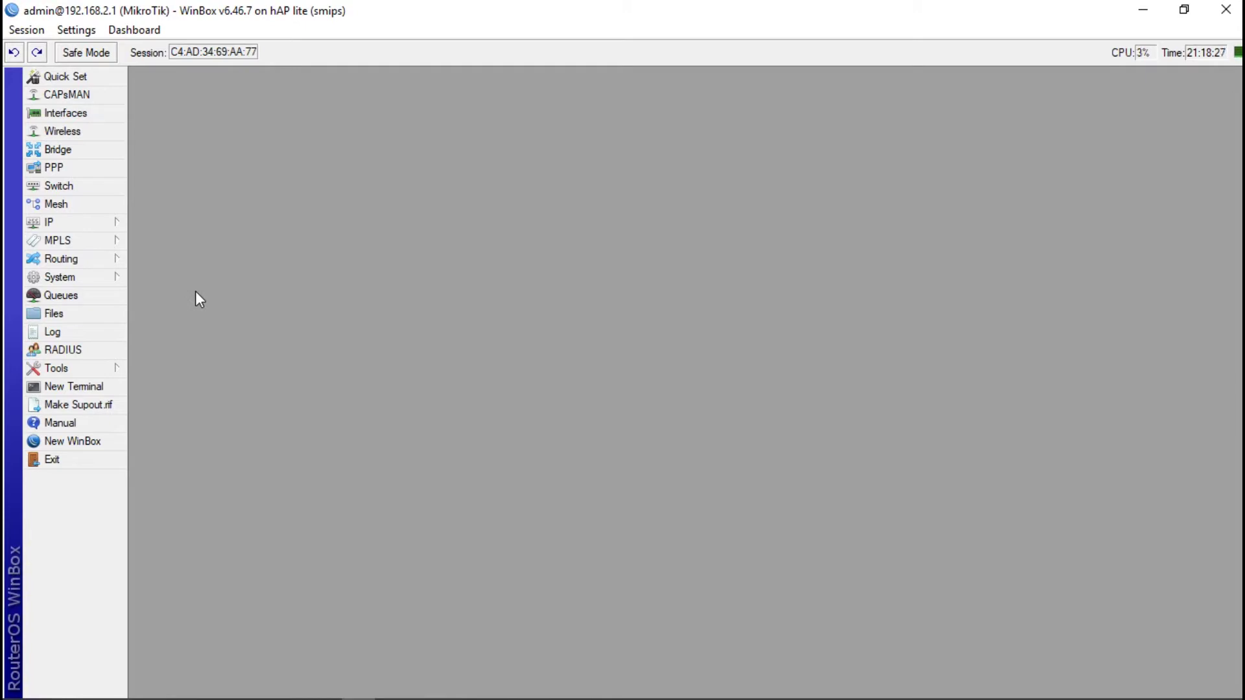
Step: Open the router's IP address list as a small floating window in the workspace
{"action": "left_click", "coordinate": [100, 224]}
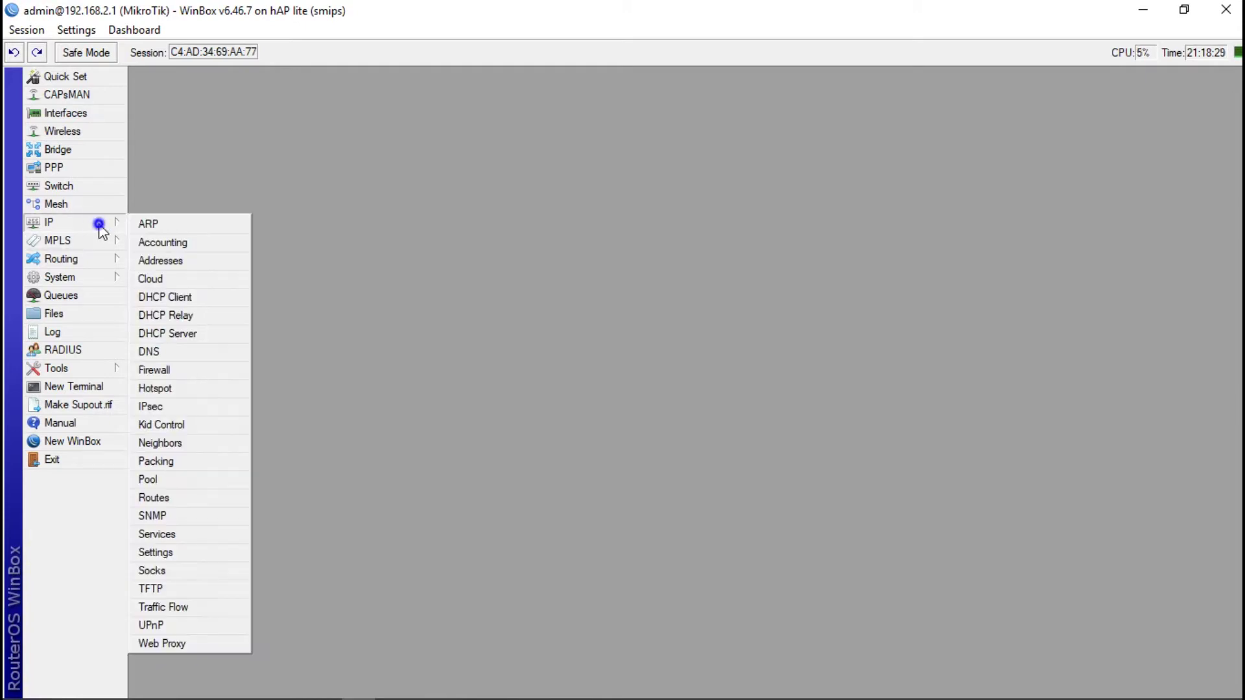
{"action": "left_click", "coordinate": [176, 262]}
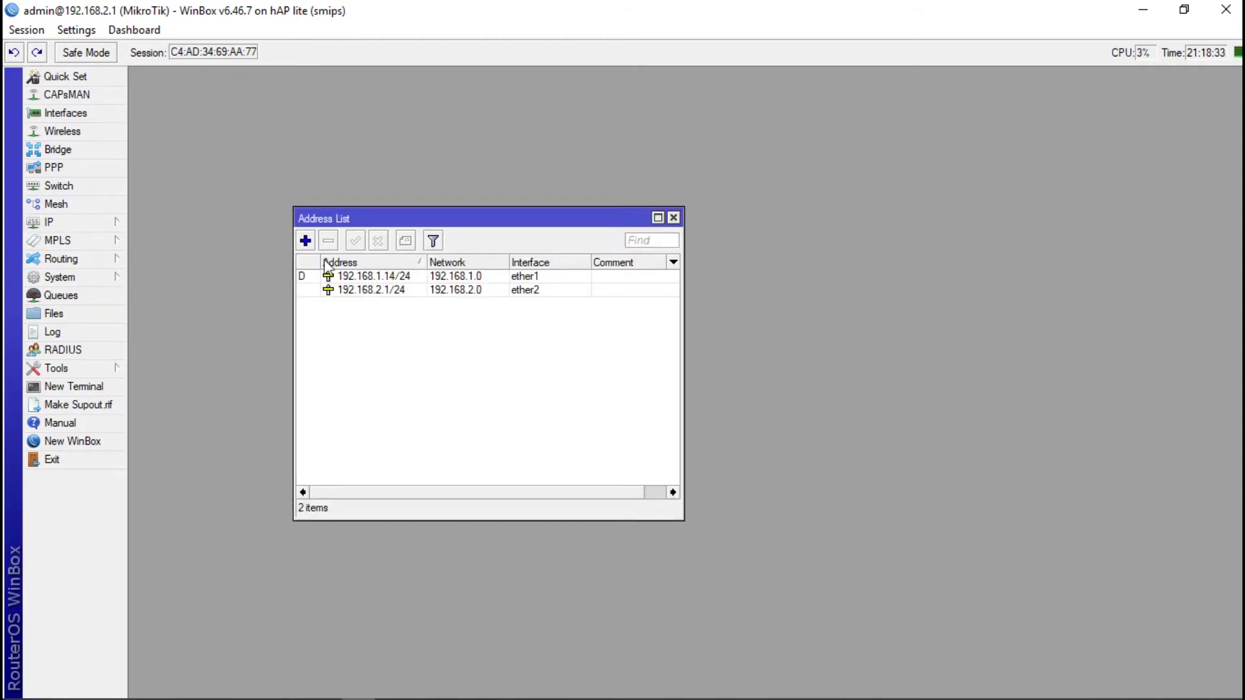
{"action": "left_click", "coordinate": [660, 219]}
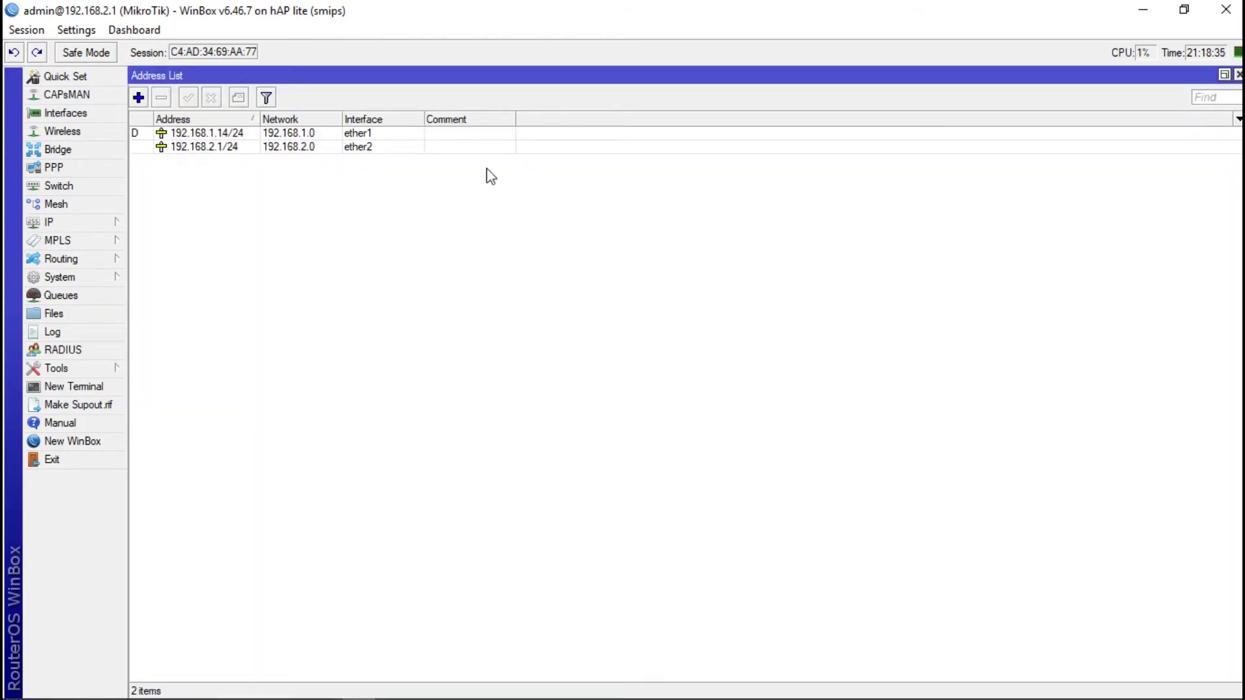
{"action": "left_click", "coordinate": [1224, 74]}
{"action": "left_click_drag", "start_coordinate": [416, 207], "coordinate": [426, 178]}
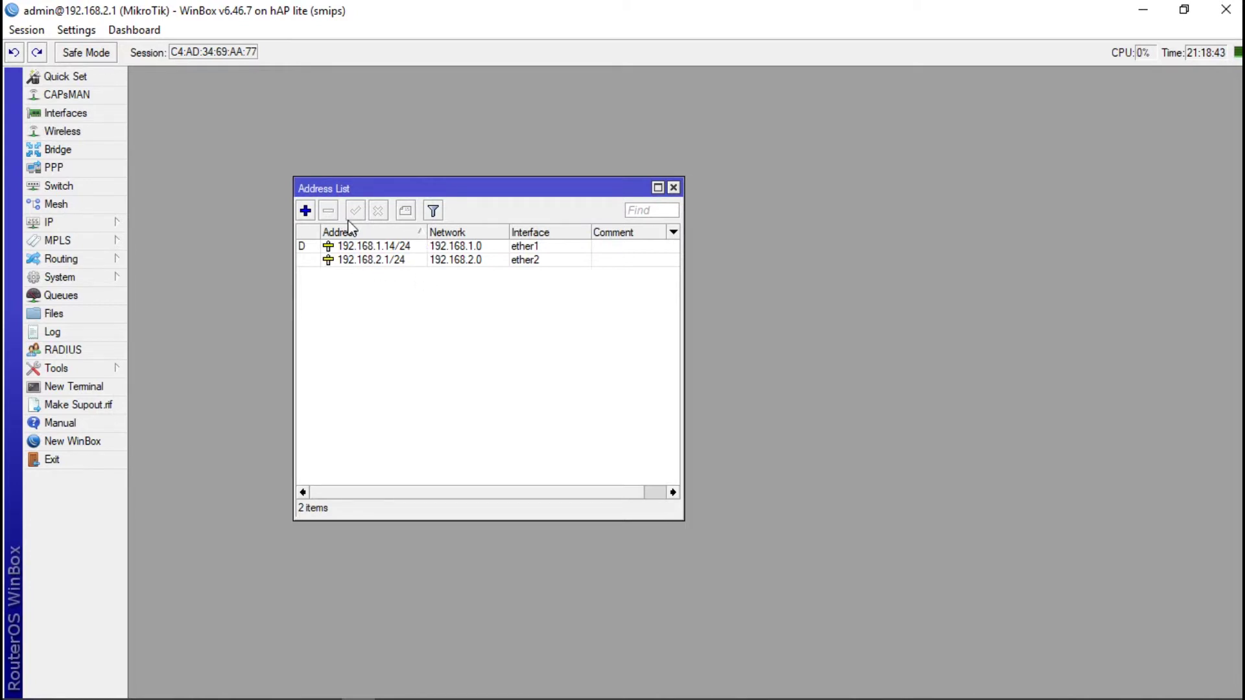
Step: Add the IP address 192.168.3.1/24 to the ether3 interface
{"action": "left_click", "coordinate": [304, 211]}
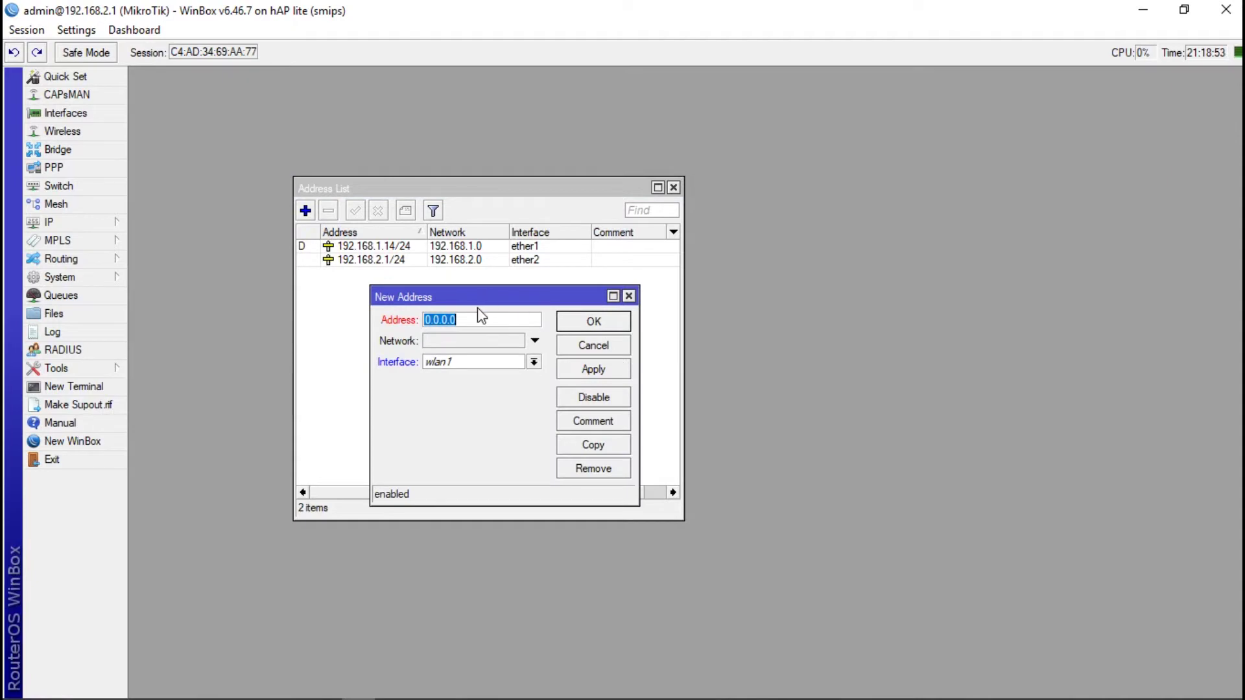
{"action": "type", "text": "192.168.3.1/24"}
{"action": "left_click_drag", "start_coordinate": [494, 320], "coordinate": [476, 322]}
{"action": "left_click", "coordinate": [503, 320]}
{"action": "mouse_move", "coordinate": [494, 320]}
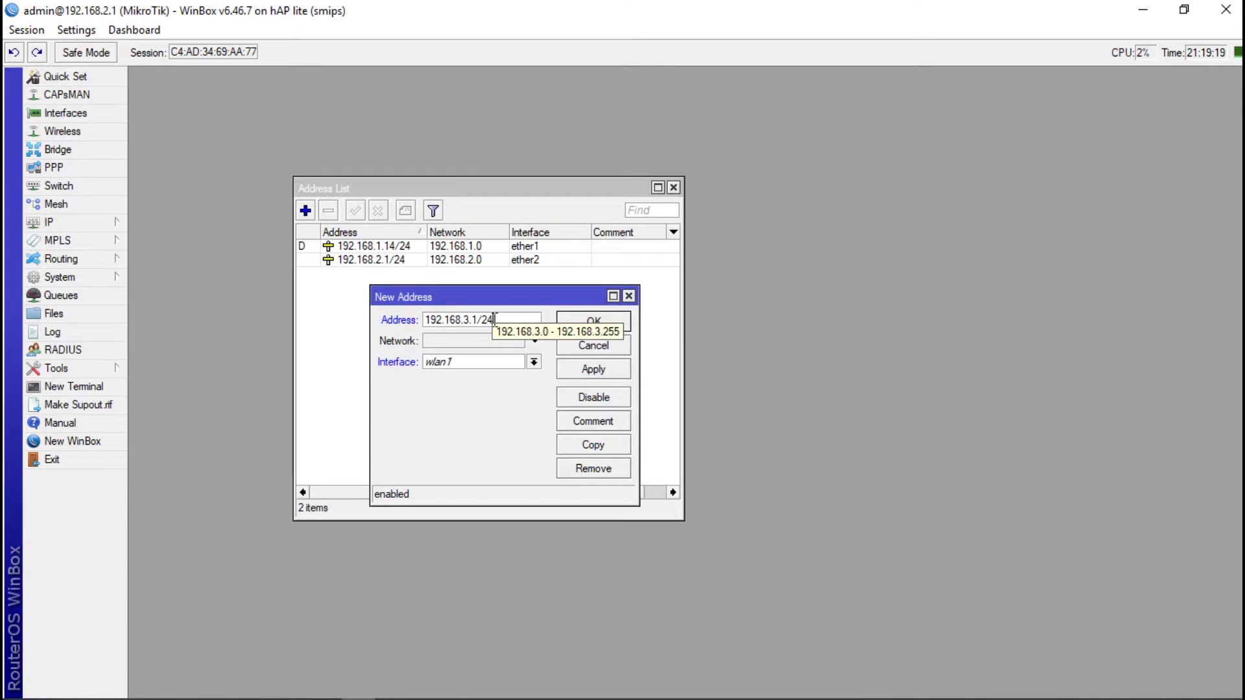
{"action": "left_click", "coordinate": [461, 360]}
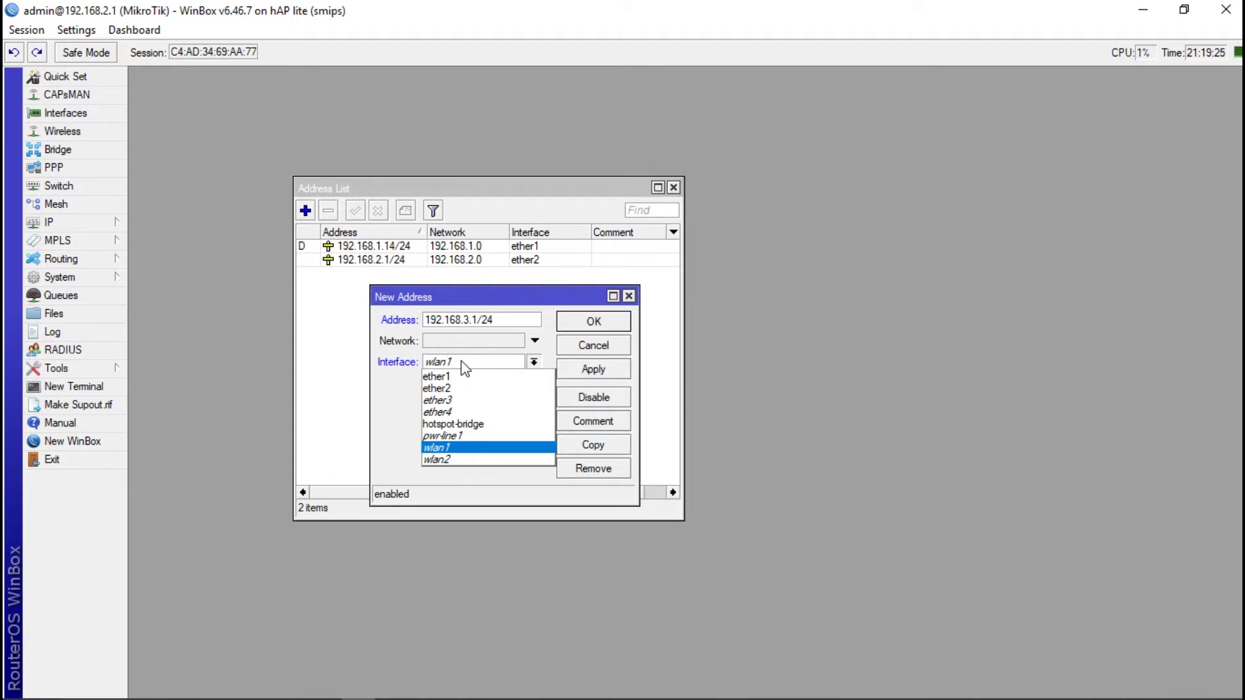
{"action": "left_click", "coordinate": [457, 400]}
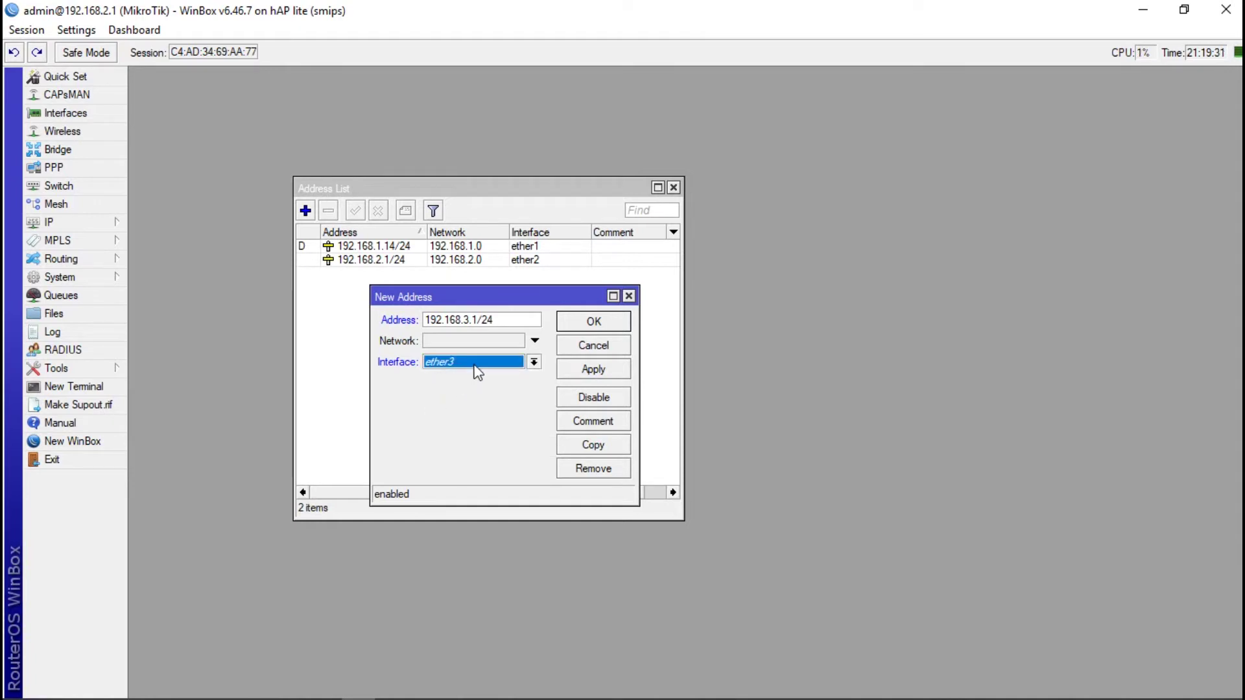
{"action": "left_click", "coordinate": [621, 324]}
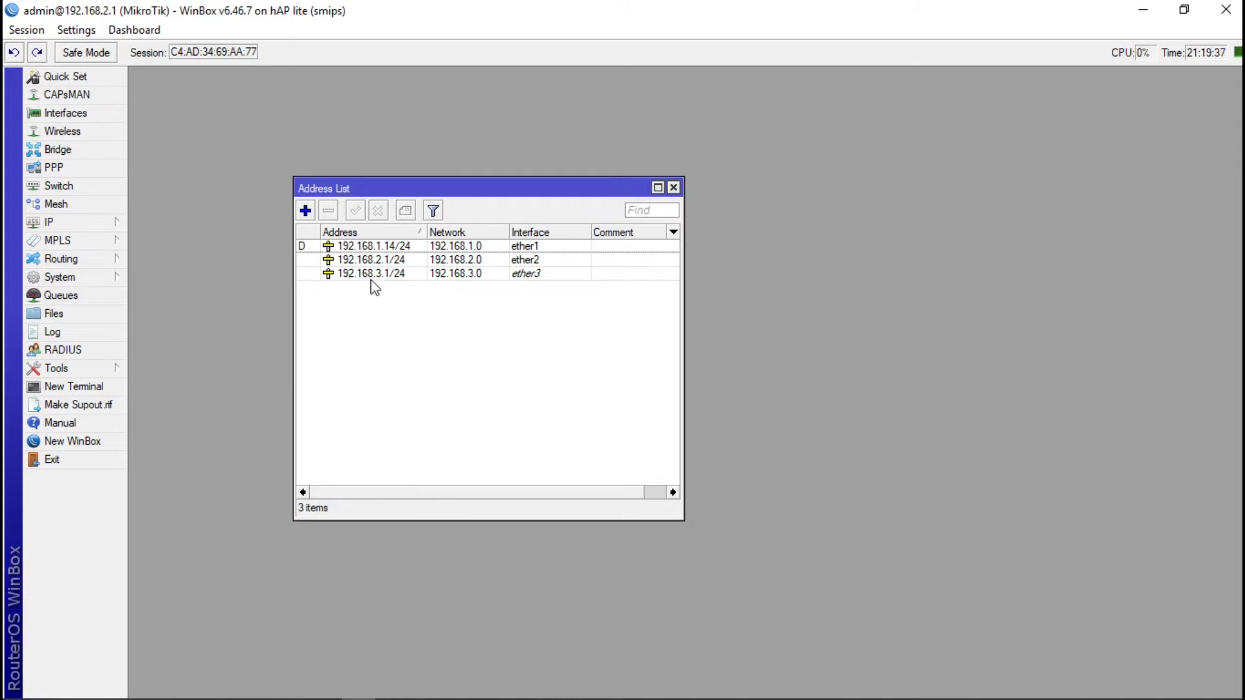
{"action": "mouse_move", "coordinate": [373, 286]}
{"action": "left_click", "coordinate": [117, 227]}
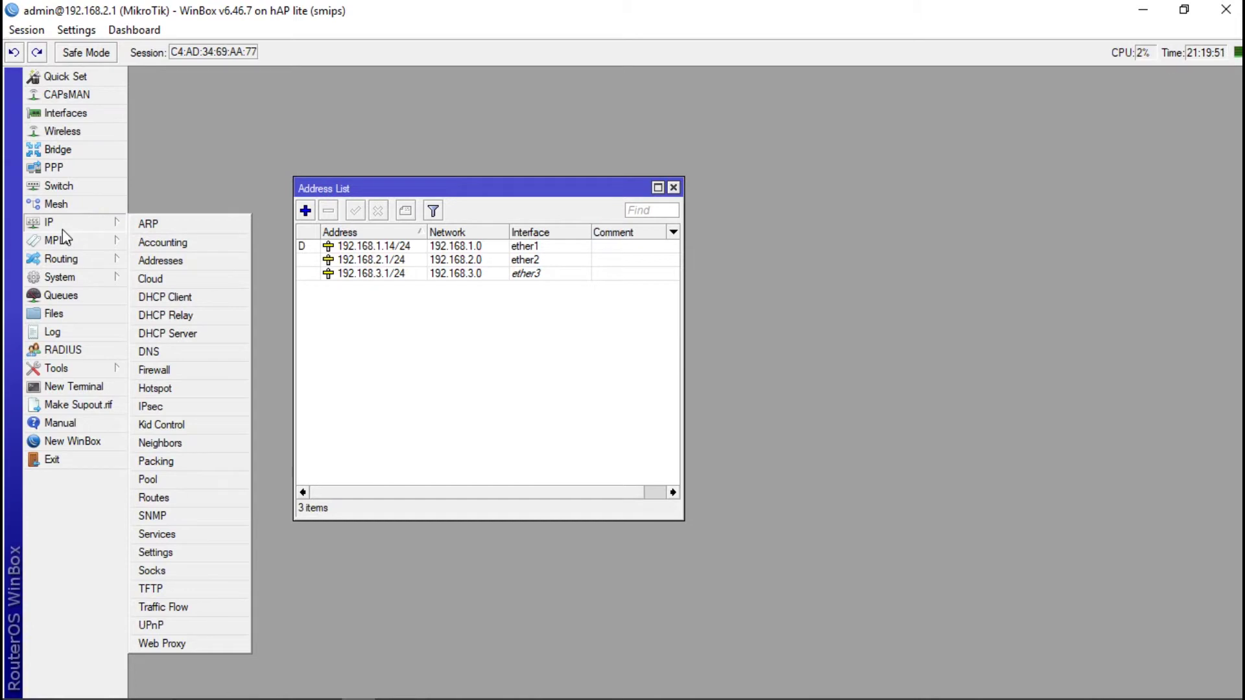
{"action": "left_click", "coordinate": [144, 260]}
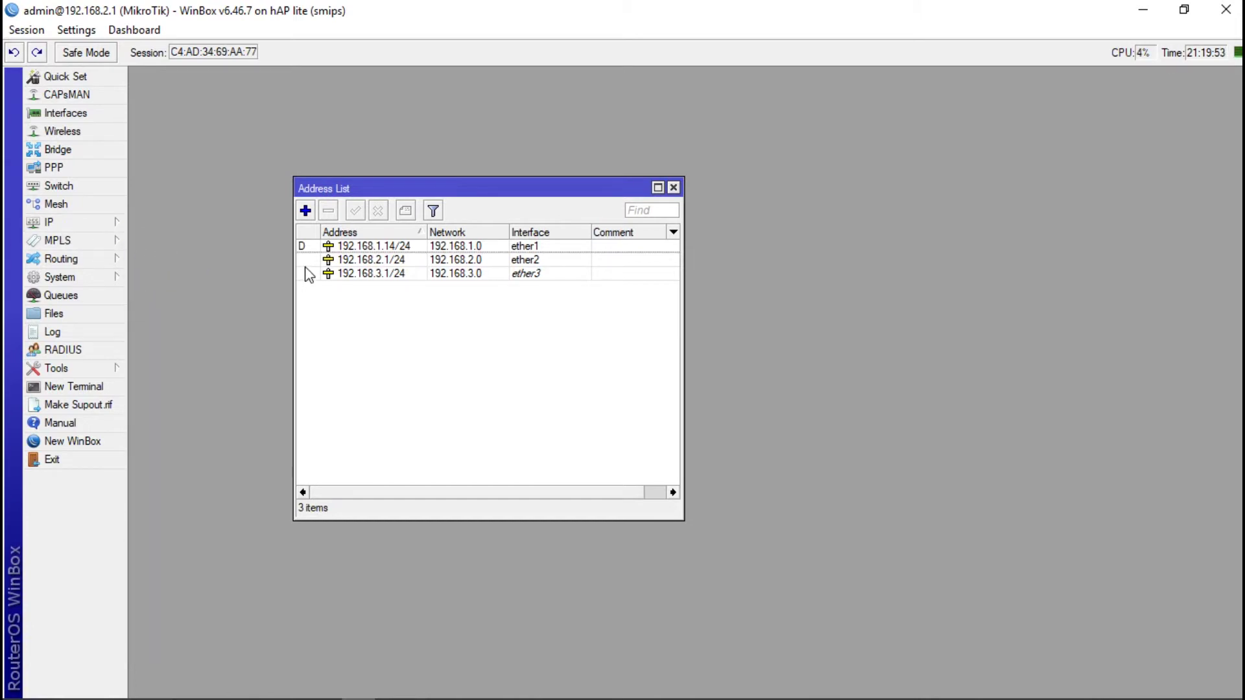
{"action": "left_click", "coordinate": [304, 211]}
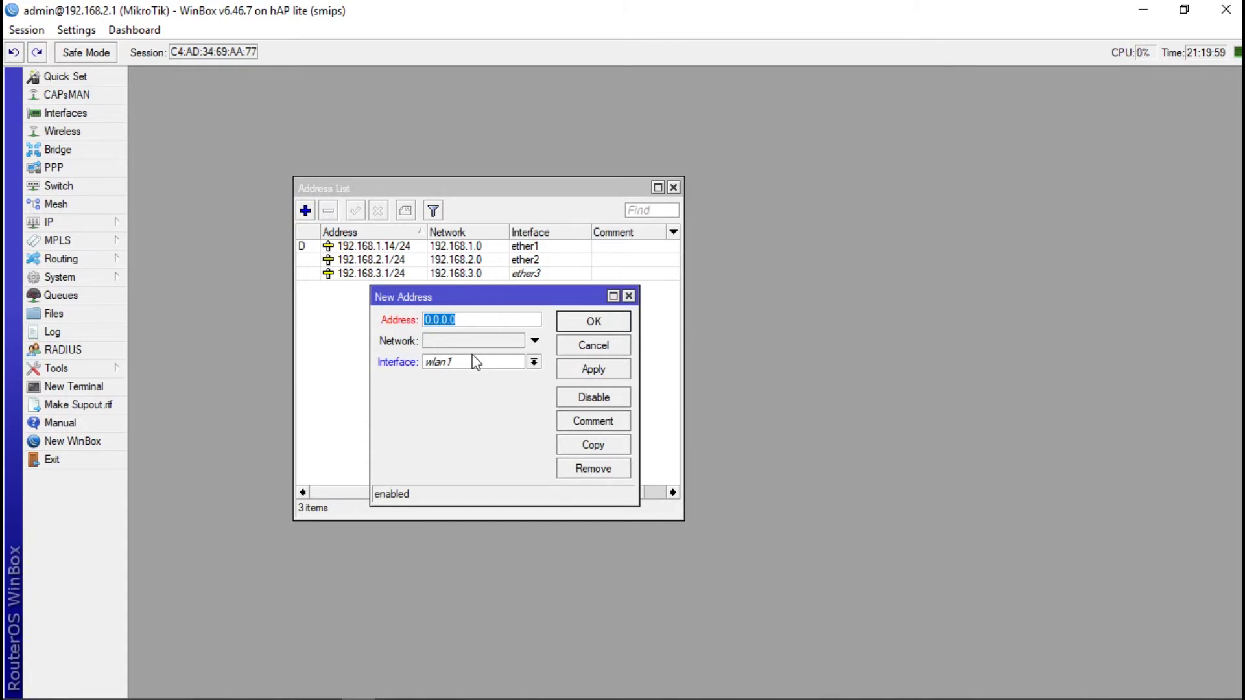
{"action": "left_click", "coordinate": [457, 363]}
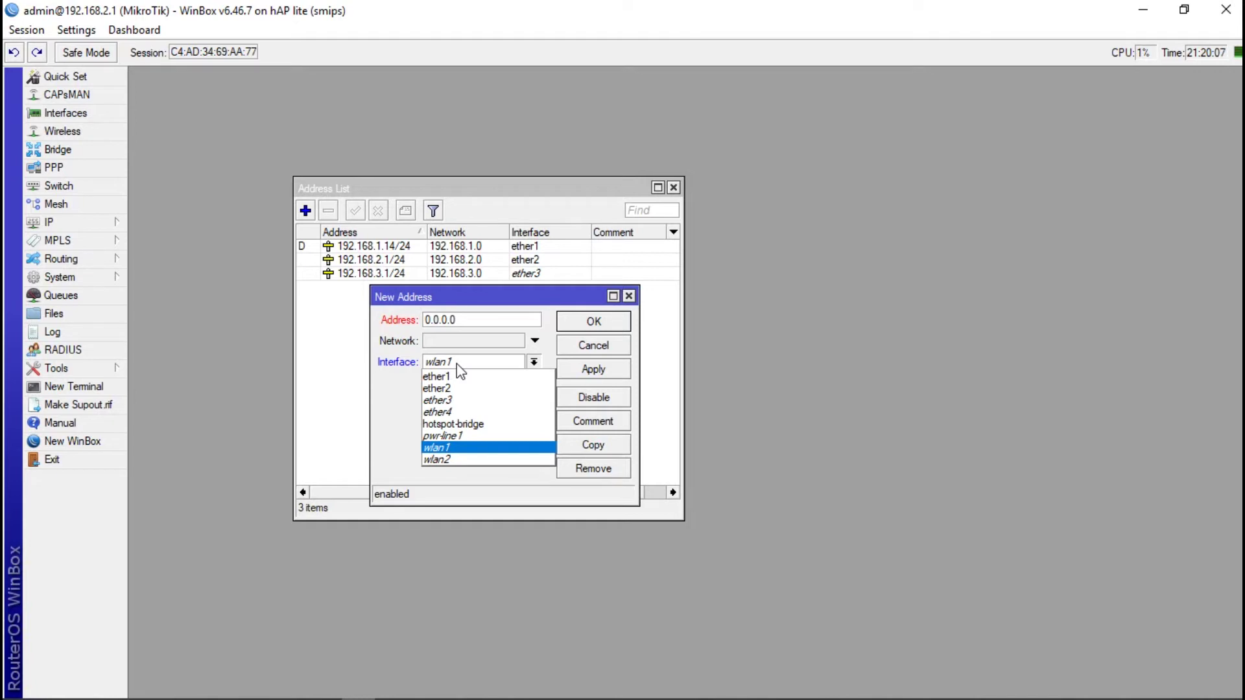
{"action": "left_click", "coordinate": [467, 330]}
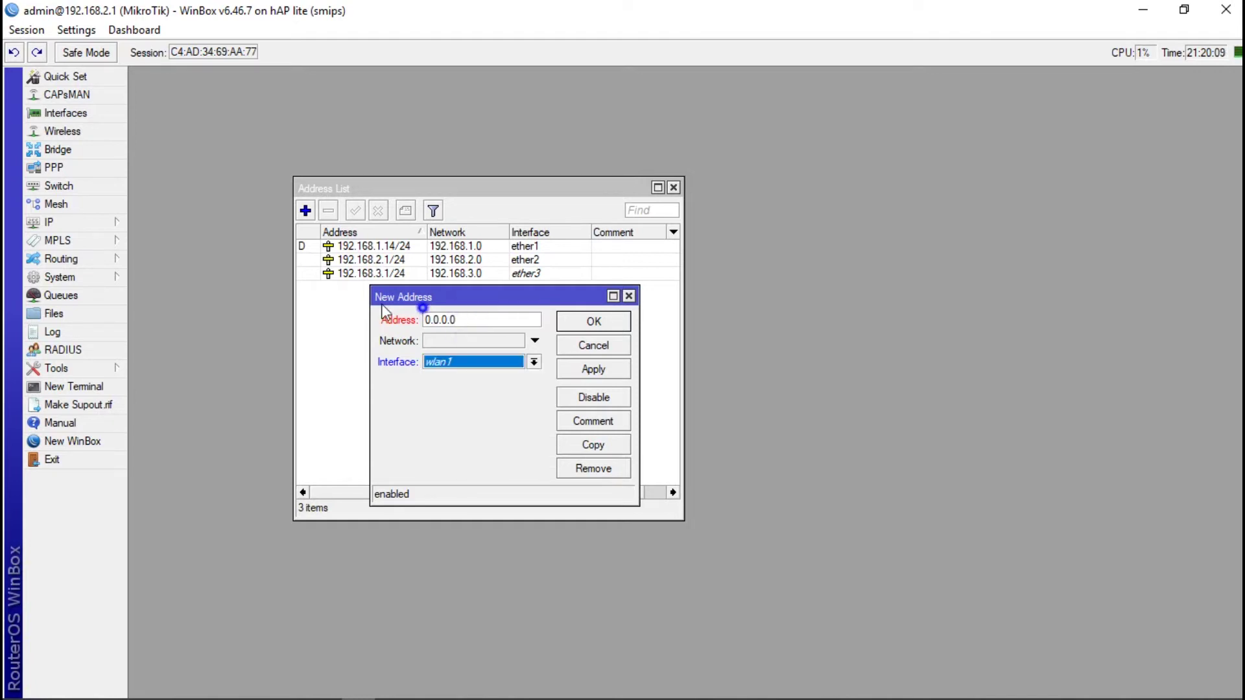
{"action": "left_click", "coordinate": [628, 296]}
Step: Review the details of the ether3 address entry without changing them, and close the address list and the router session
{"action": "double_click", "coordinate": [507, 274]}
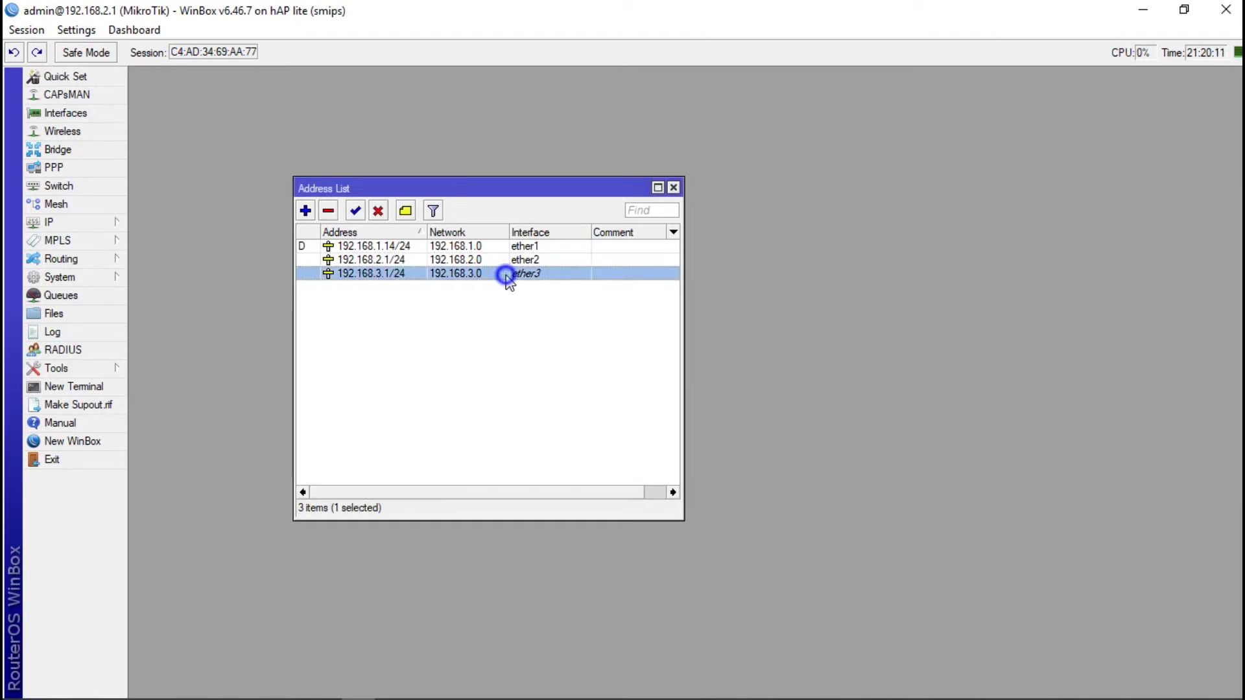
{"action": "left_click", "coordinate": [494, 319]}
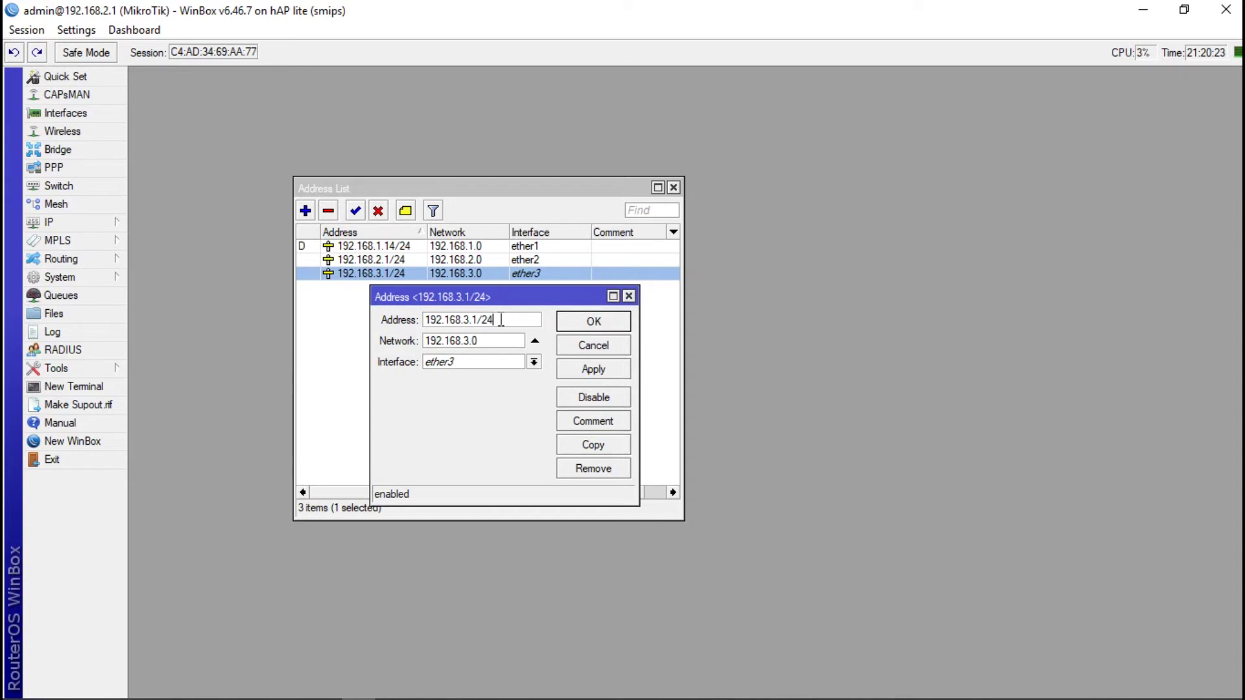
{"action": "left_click", "coordinate": [628, 297]}
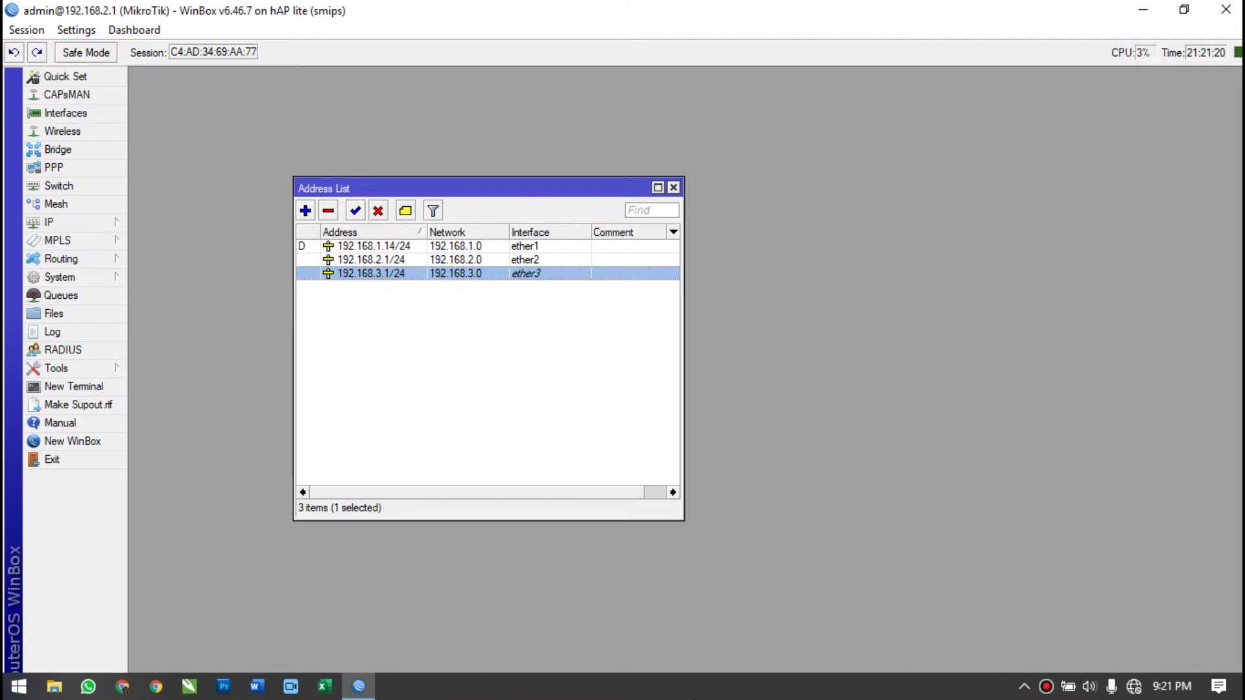
{"action": "left_click", "coordinate": [673, 188]}
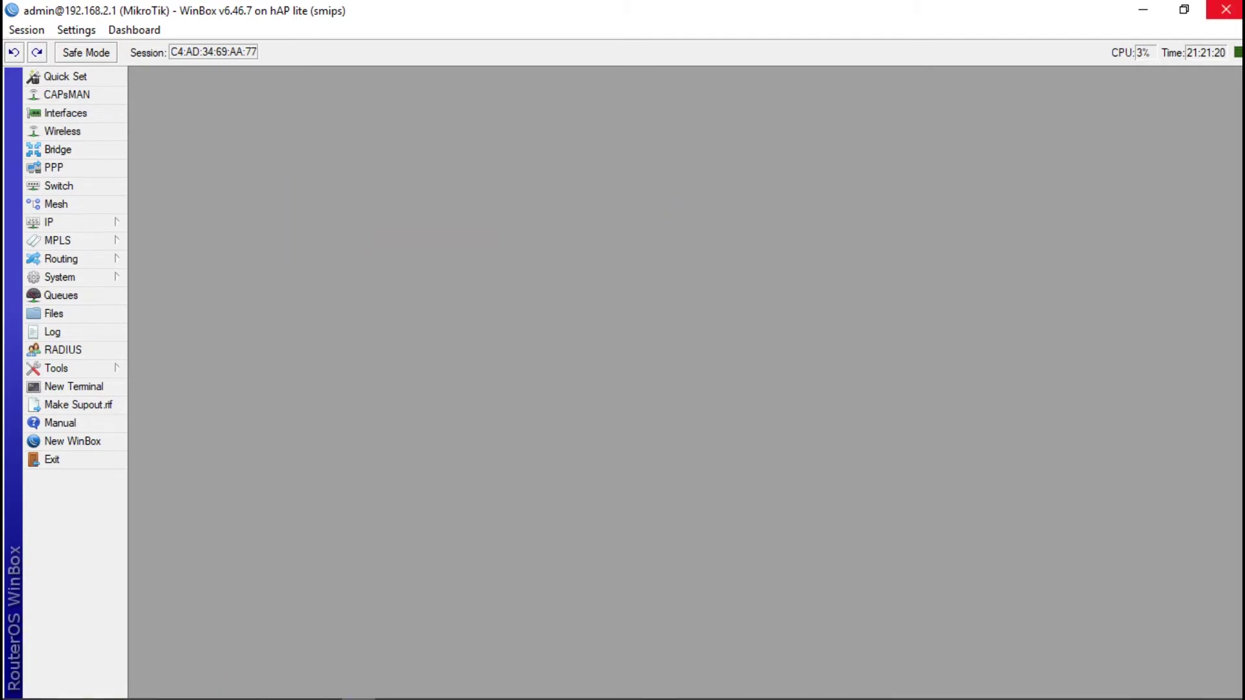
{"action": "left_click", "coordinate": [1225, 9]}
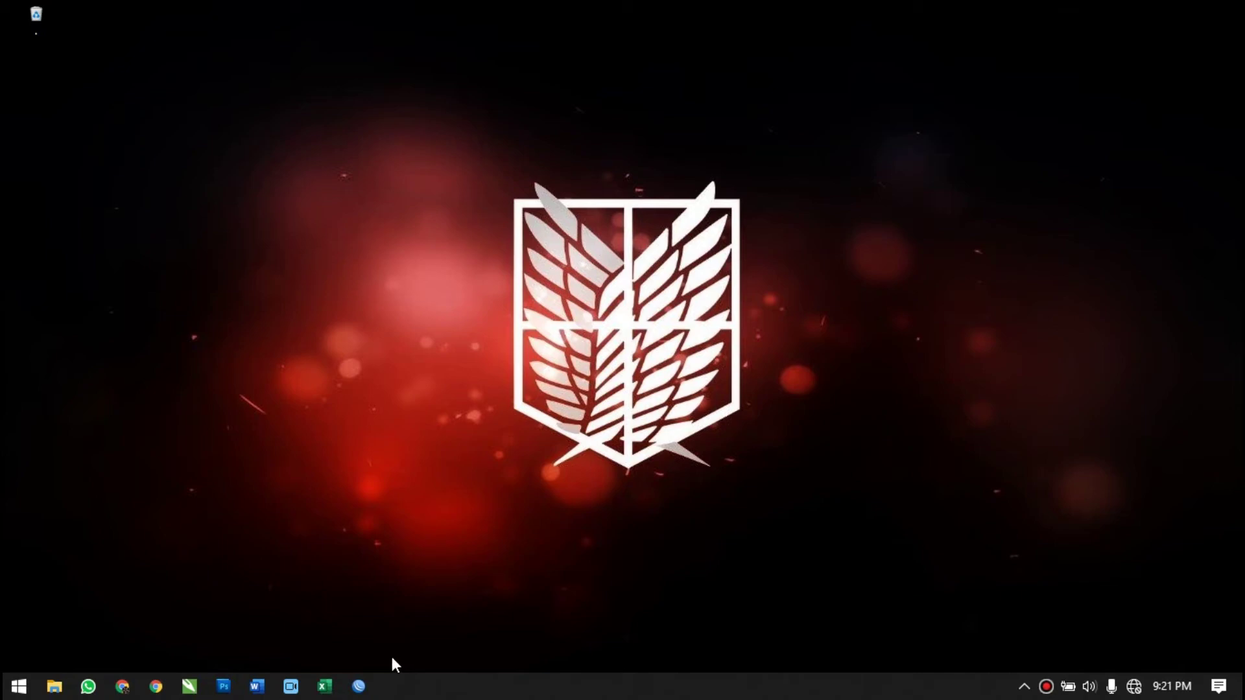
Step: Reopen WinBox, refresh the discovered neighbors, try to connect to 192.168.3.1 with the saved admin login, and close WinBox
{"action": "left_click", "coordinate": [360, 686]}
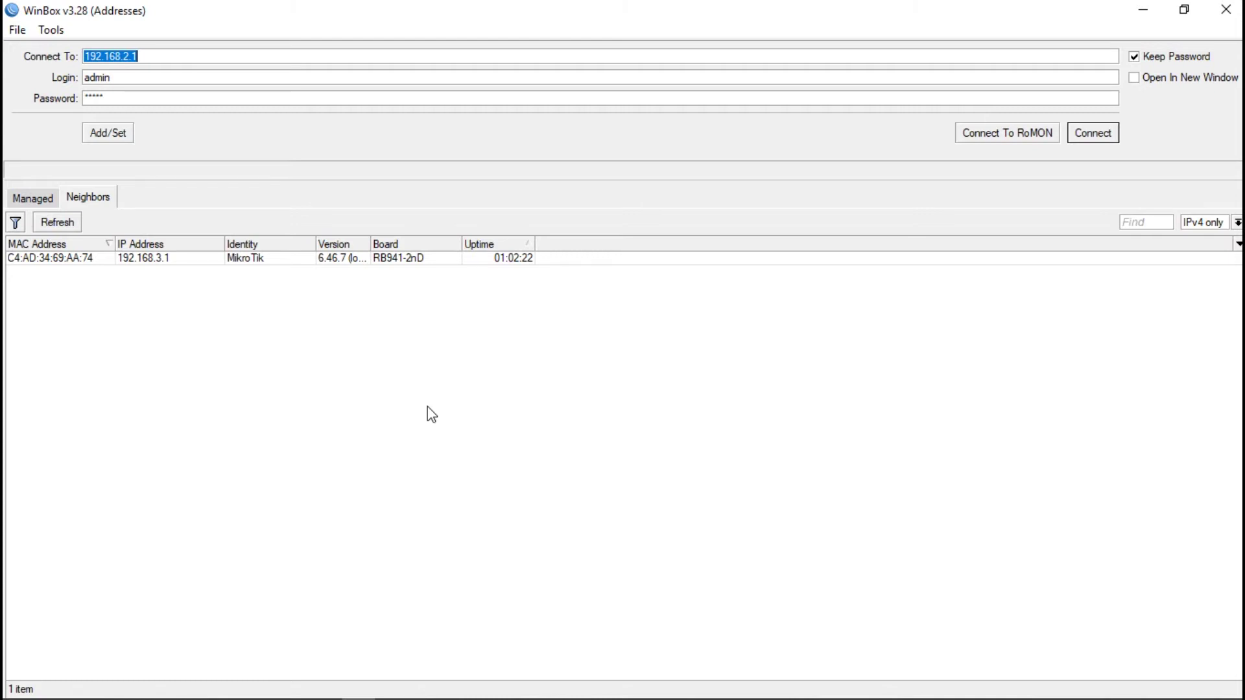
{"action": "left_click", "coordinate": [47, 226]}
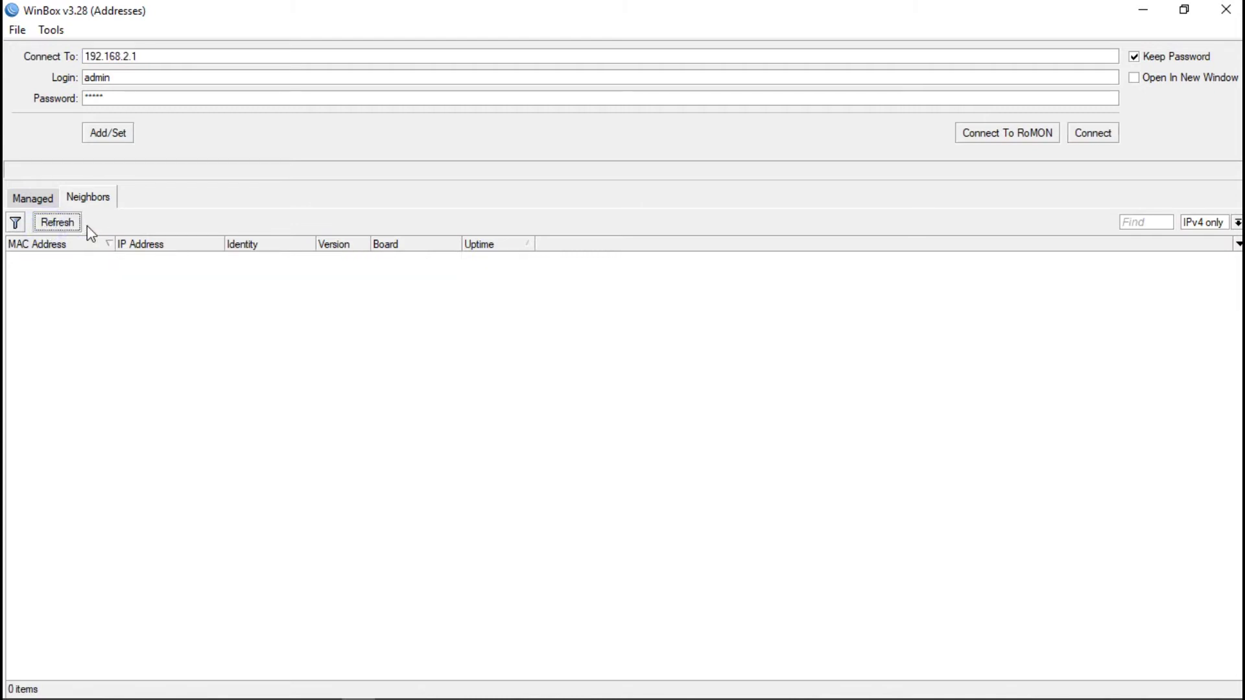
{"action": "left_click", "coordinate": [155, 258]}
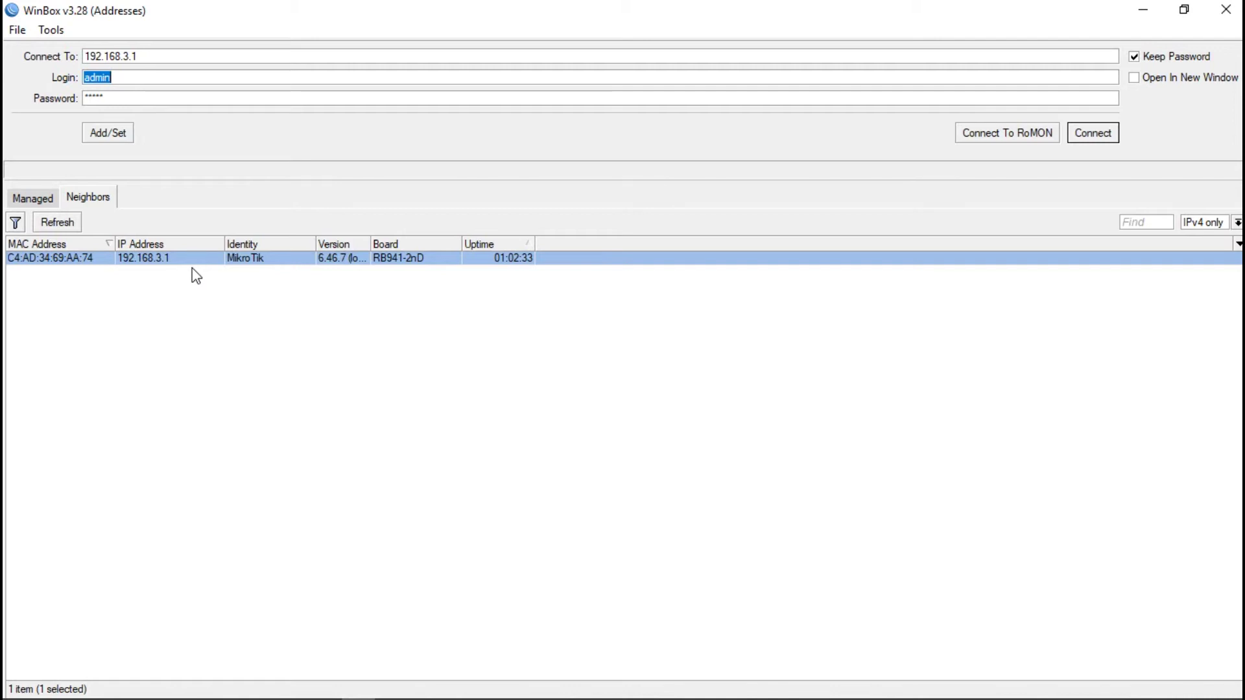
{"action": "left_click", "coordinate": [1107, 138]}
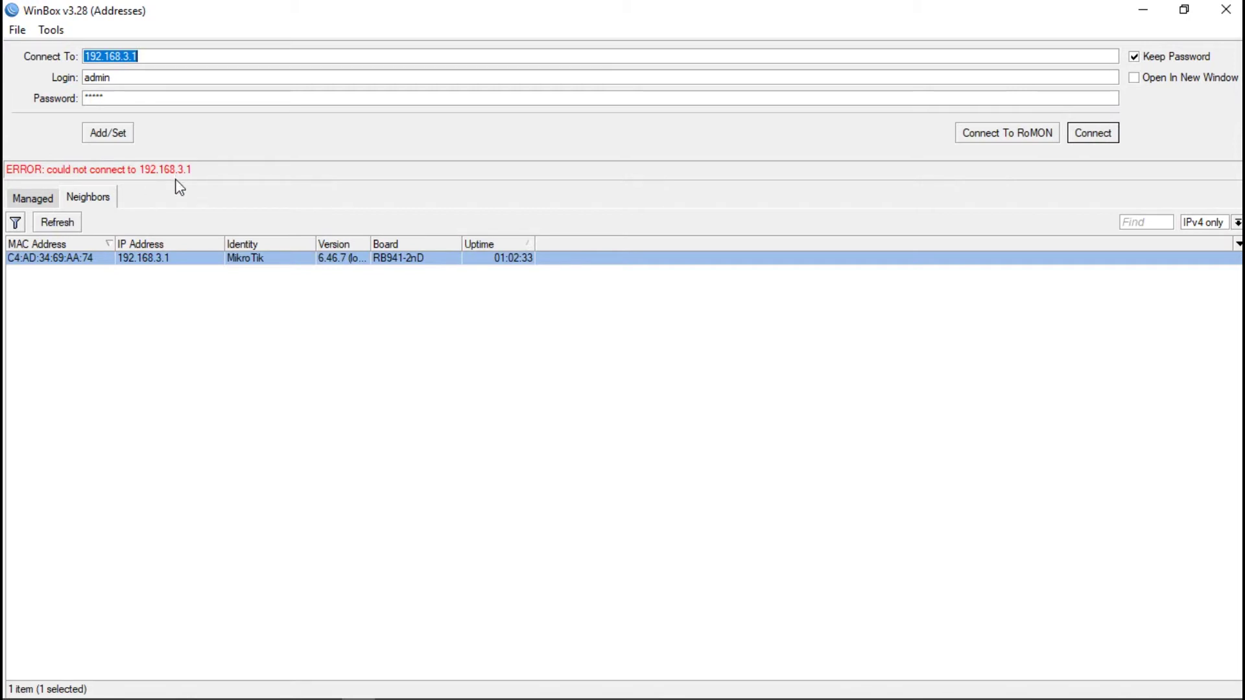
{"action": "left_click", "coordinate": [1225, 9]}
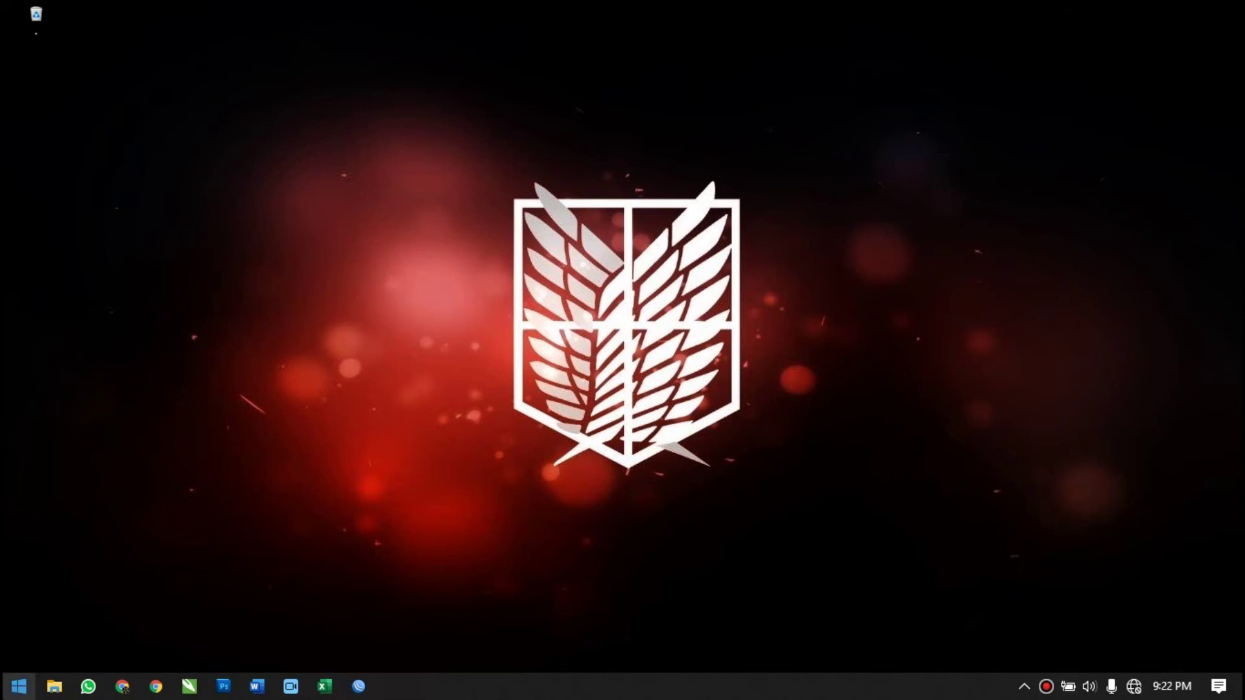
Step: Open the Windows network adapter list through the Control Panel's Network and Sharing Center
{"action": "left_click", "coordinate": [18, 686]}
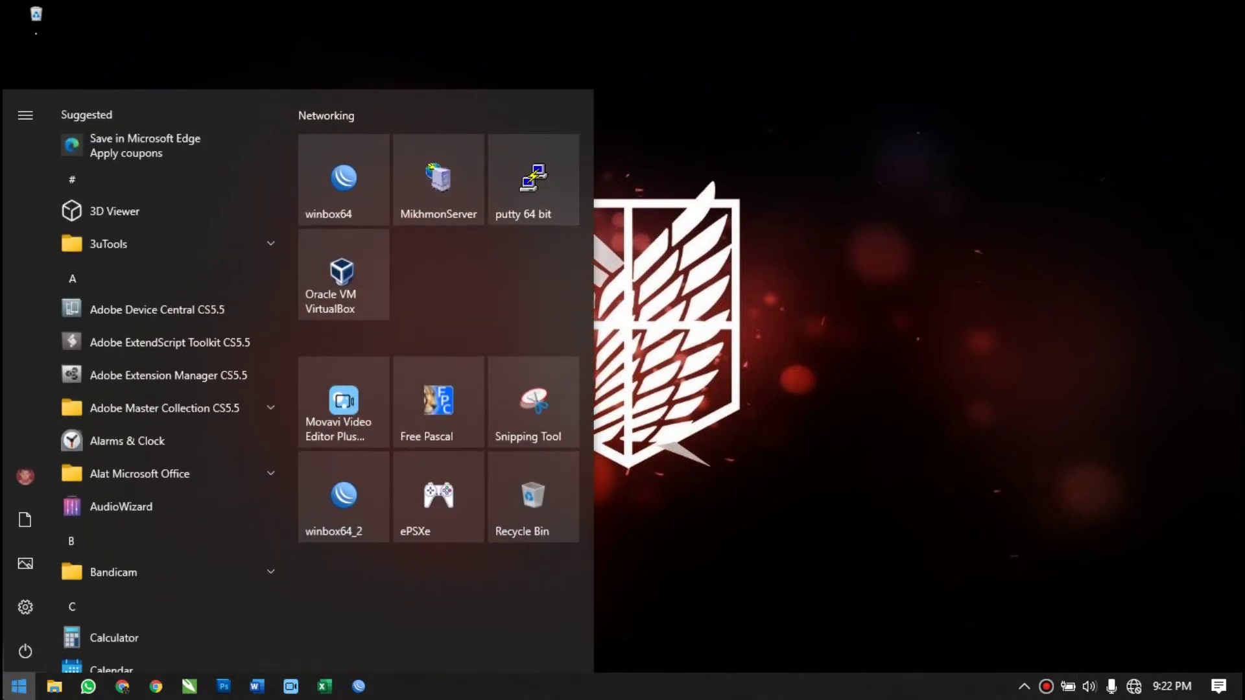
{"action": "type", "text": "cont"}
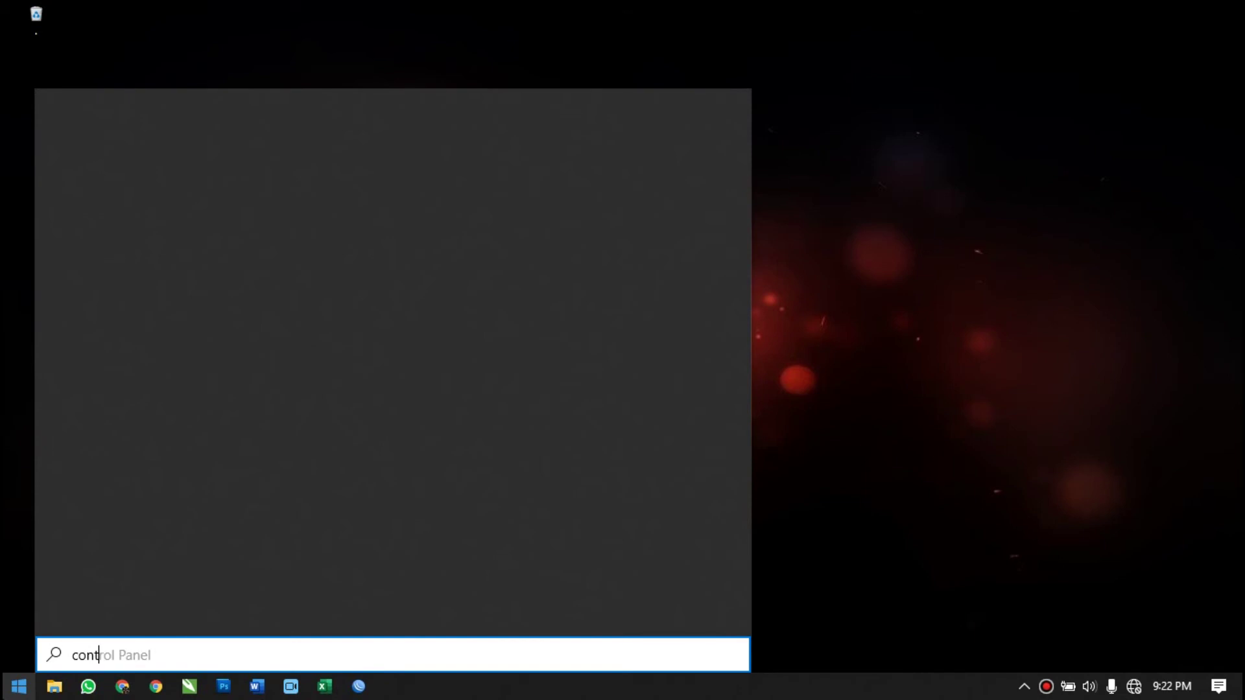
{"action": "type", "text": "o"}
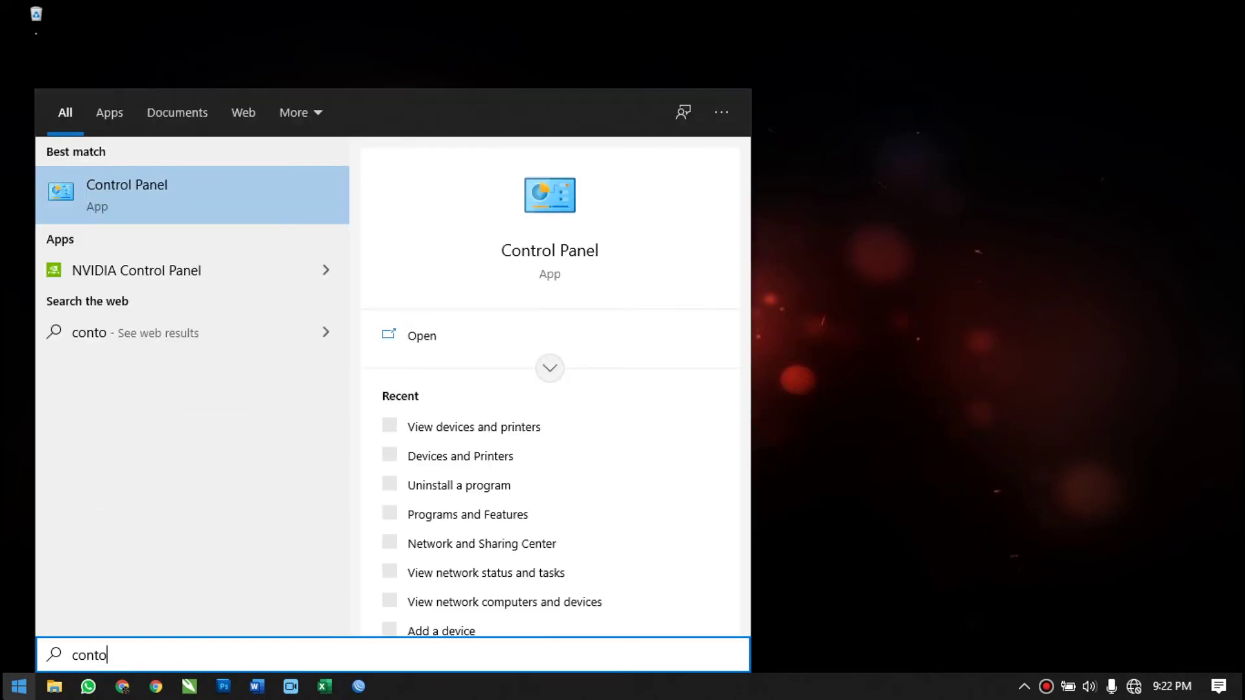
{"action": "key", "text": "Return"}
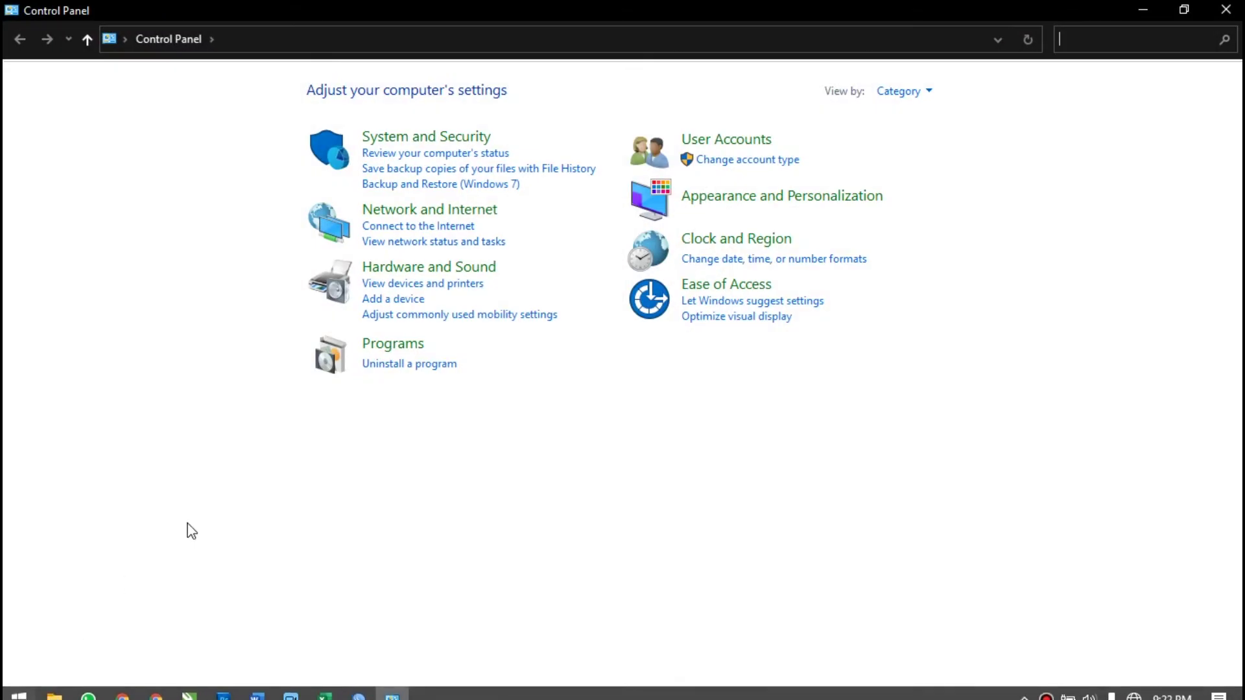
{"action": "left_click", "coordinate": [434, 214]}
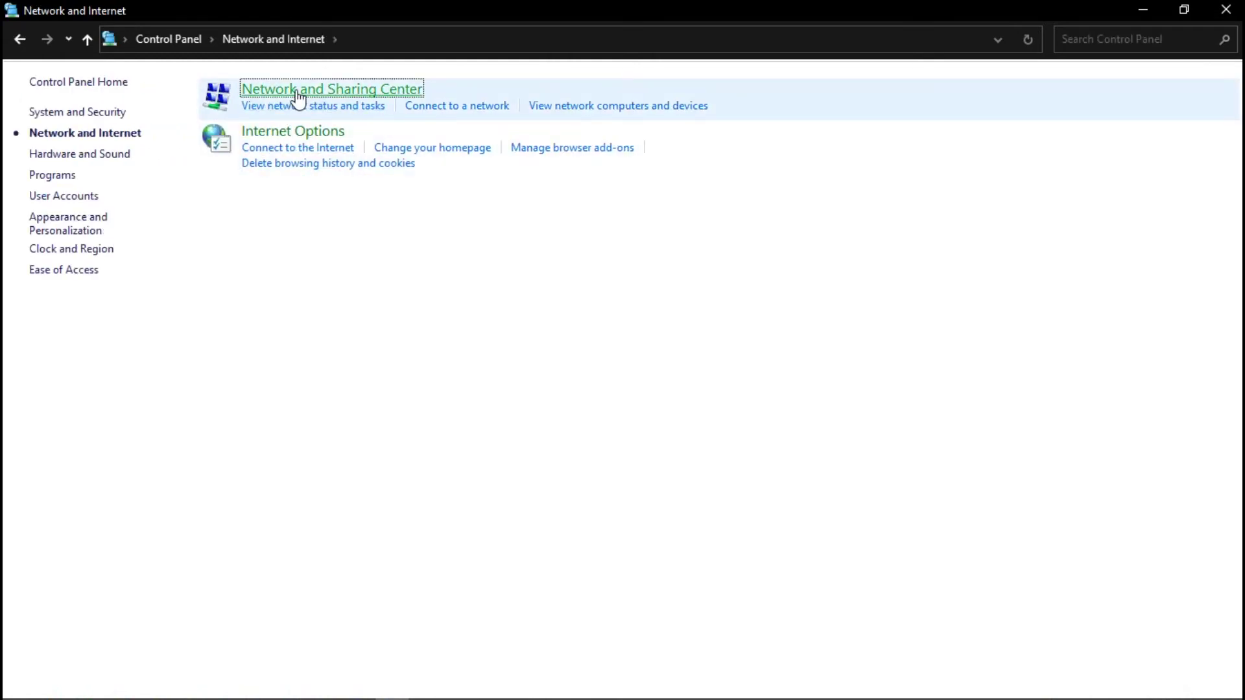
{"action": "left_click", "coordinate": [297, 94]}
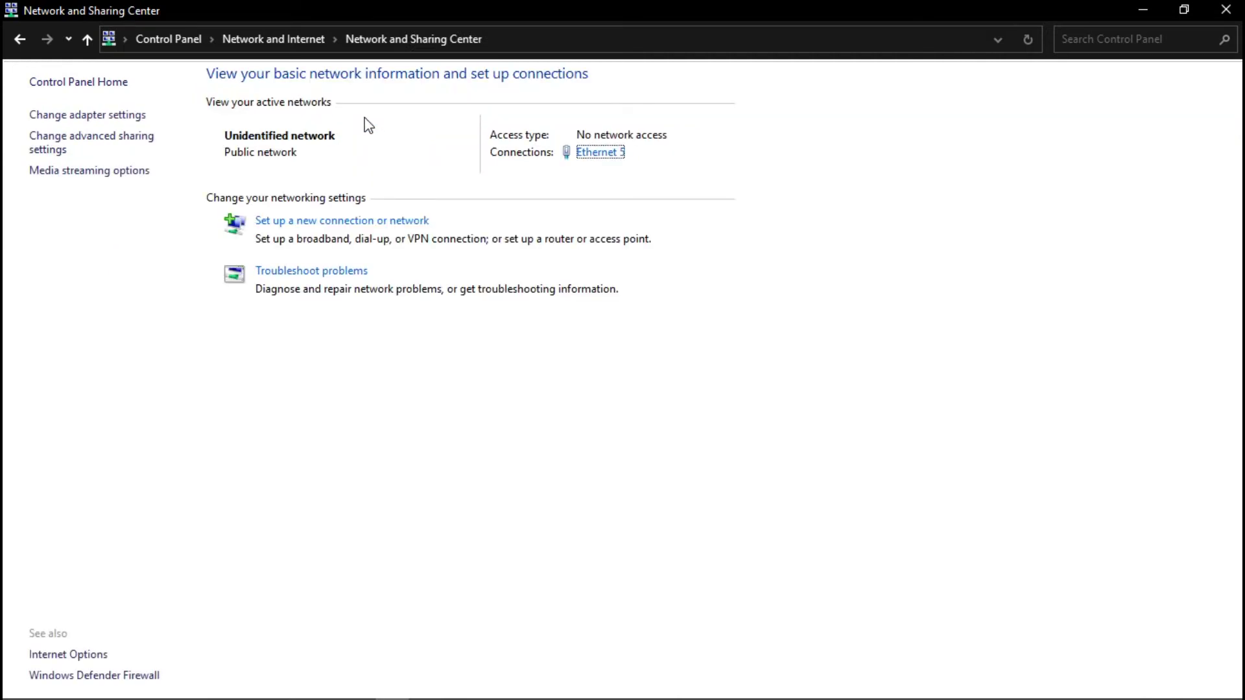
{"action": "left_click", "coordinate": [121, 120]}
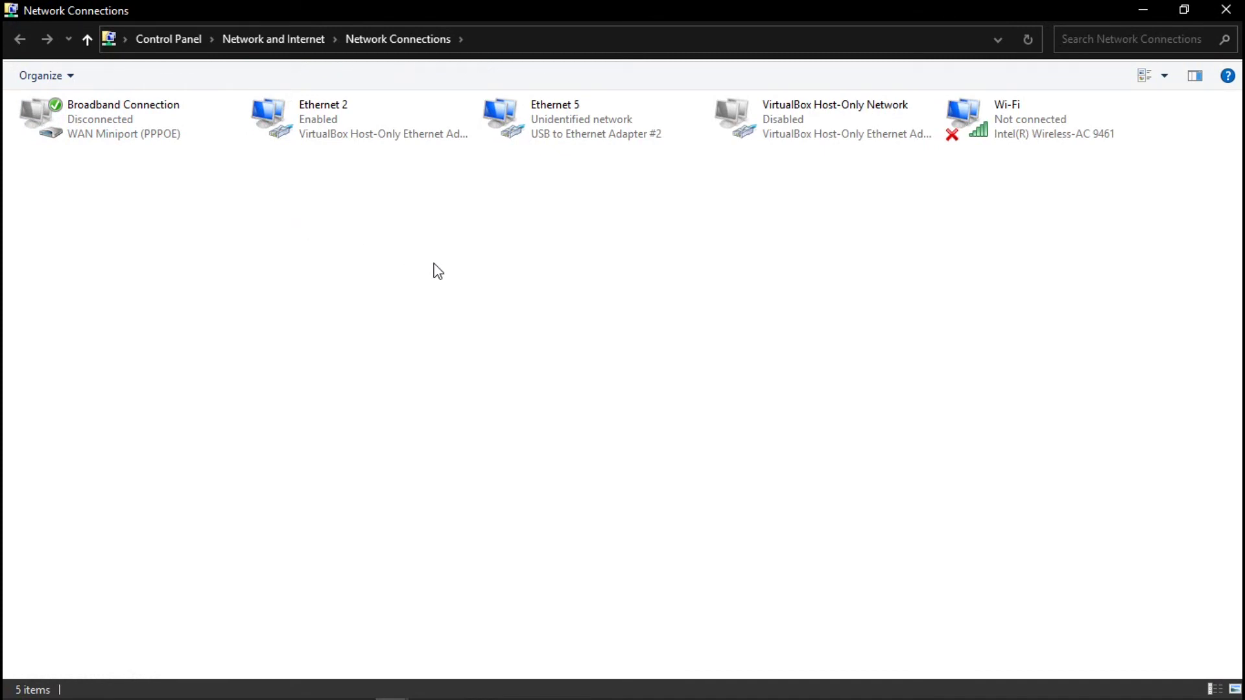
{"action": "right_click", "coordinate": [558, 136]}
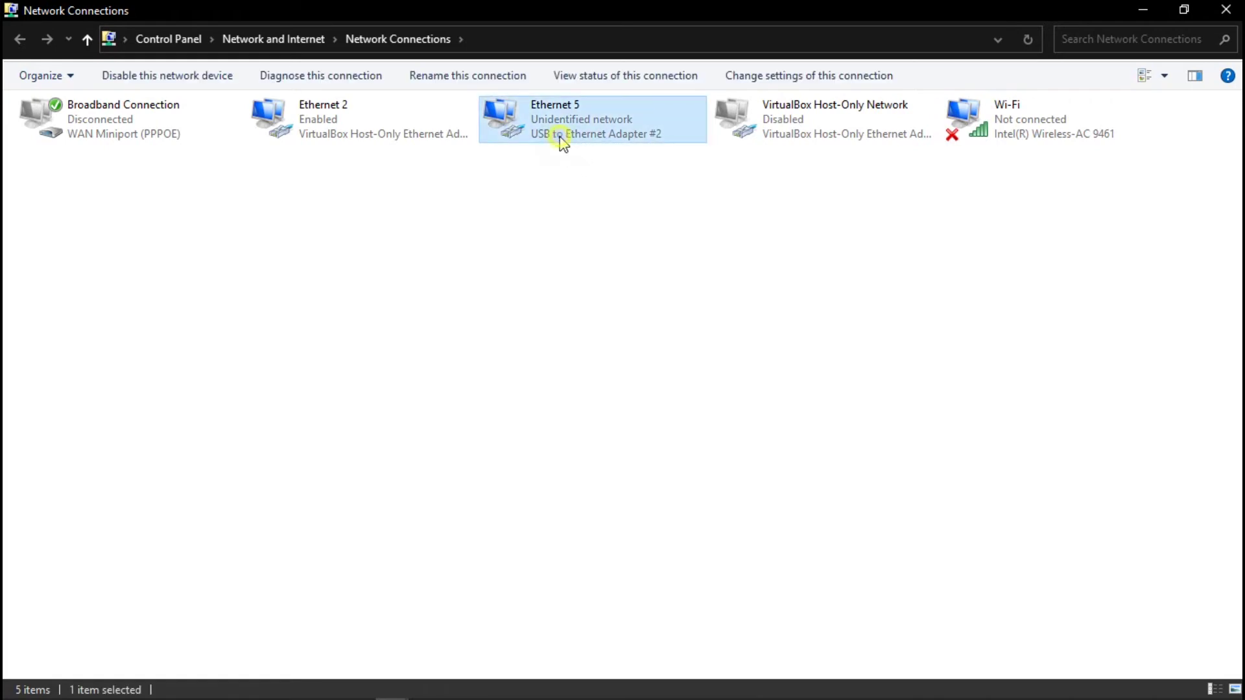
{"action": "left_click", "coordinate": [525, 221]}
{"action": "left_click", "coordinate": [536, 118]}
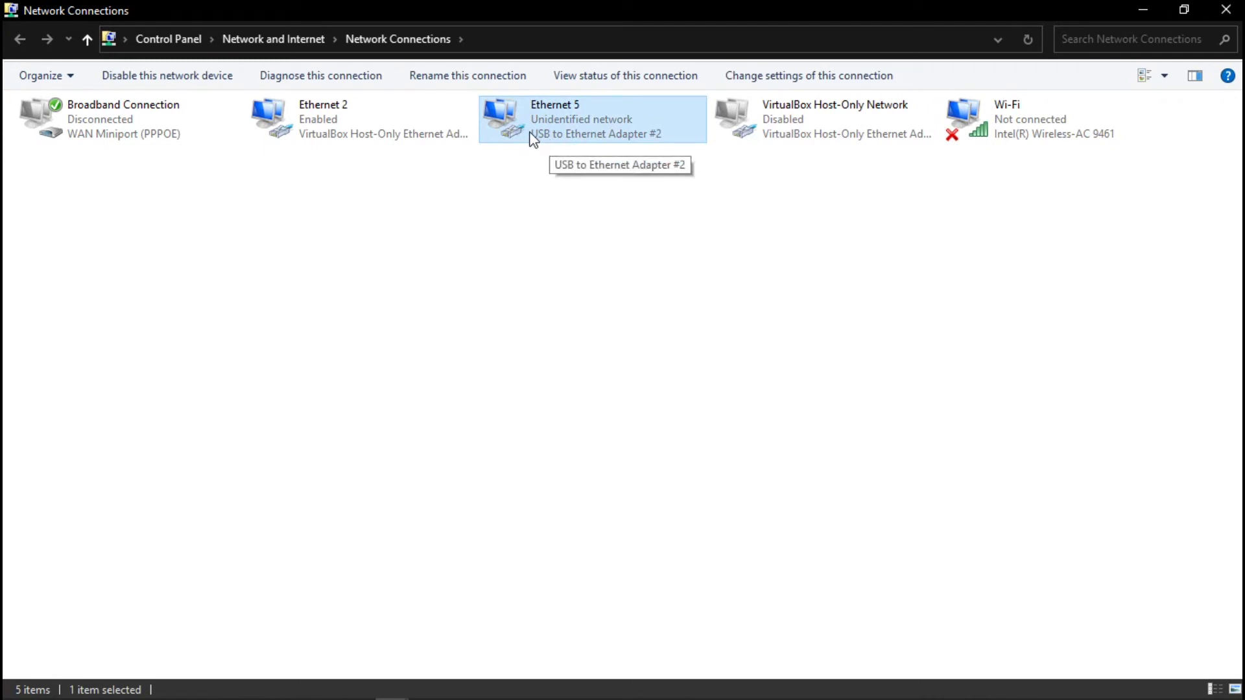
{"action": "right_click", "coordinate": [526, 128]}
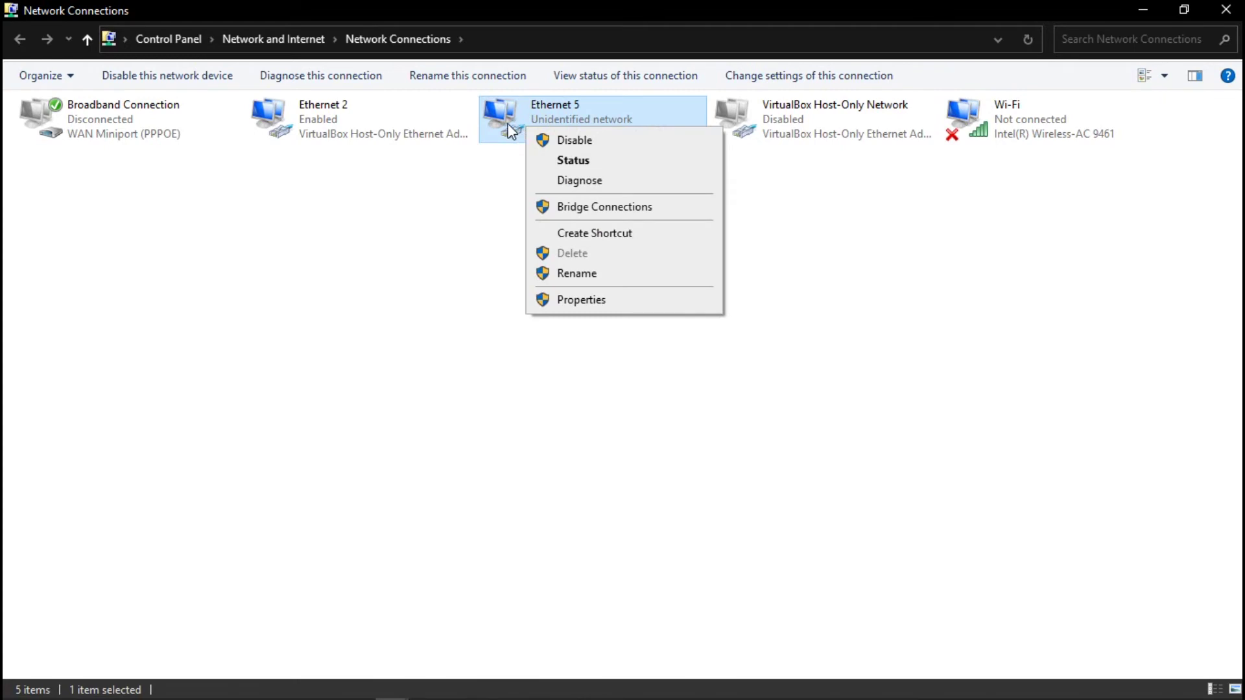
{"action": "left_click", "coordinate": [503, 123]}
{"action": "left_click", "coordinate": [478, 192]}
{"action": "right_click", "coordinate": [498, 121]}
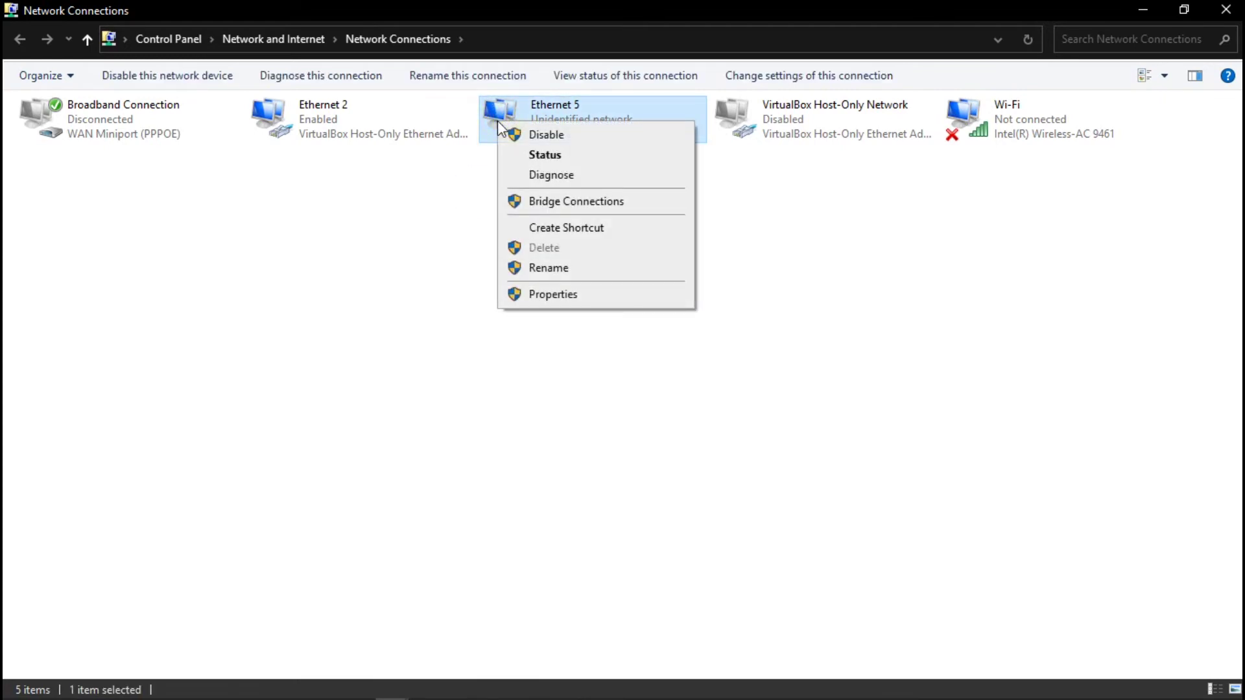
{"action": "left_click", "coordinate": [438, 209]}
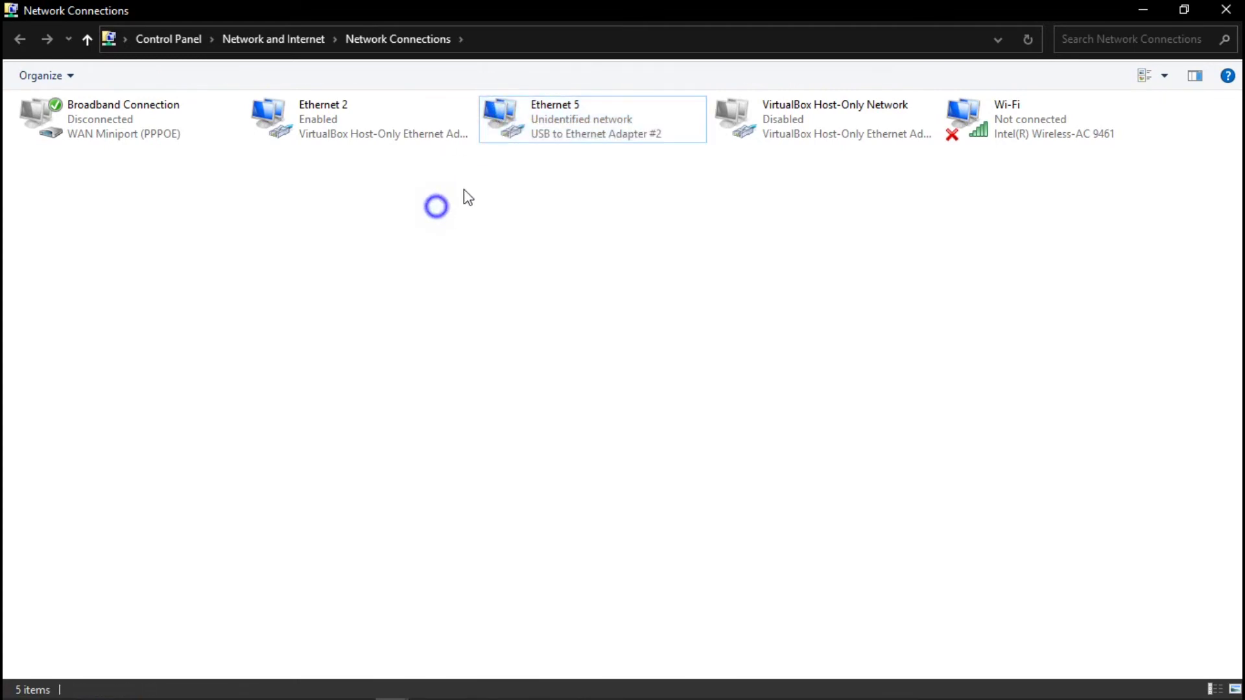
Step: Open the Internet Protocol Version 4 (TCP/IPv4) properties of the Ethernet 5 adapter
{"action": "right_click", "coordinate": [538, 122]}
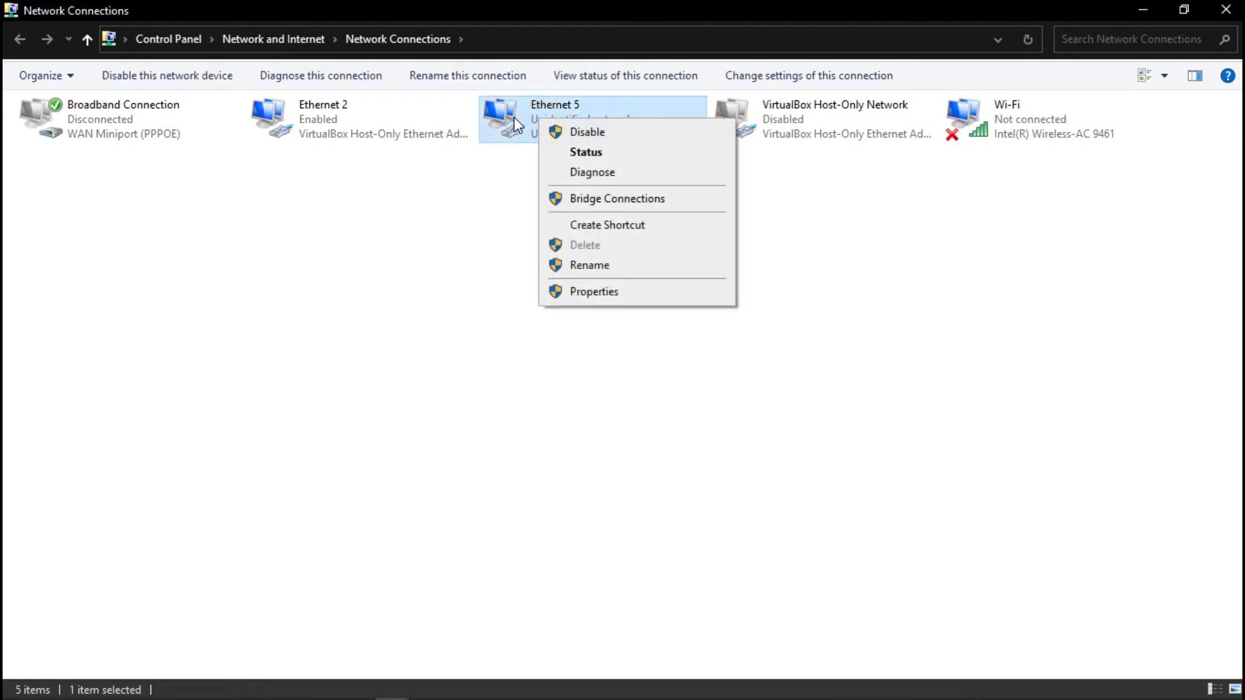
{"action": "left_click", "coordinate": [588, 295]}
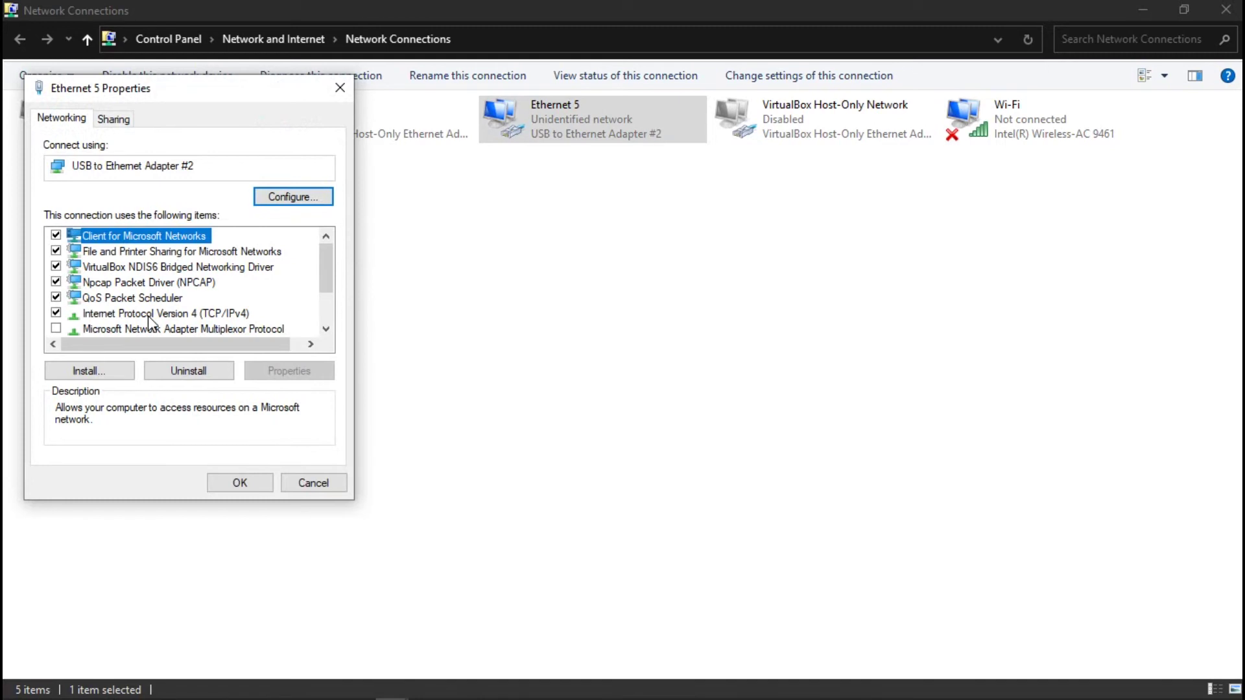
{"action": "double_click", "coordinate": [148, 315]}
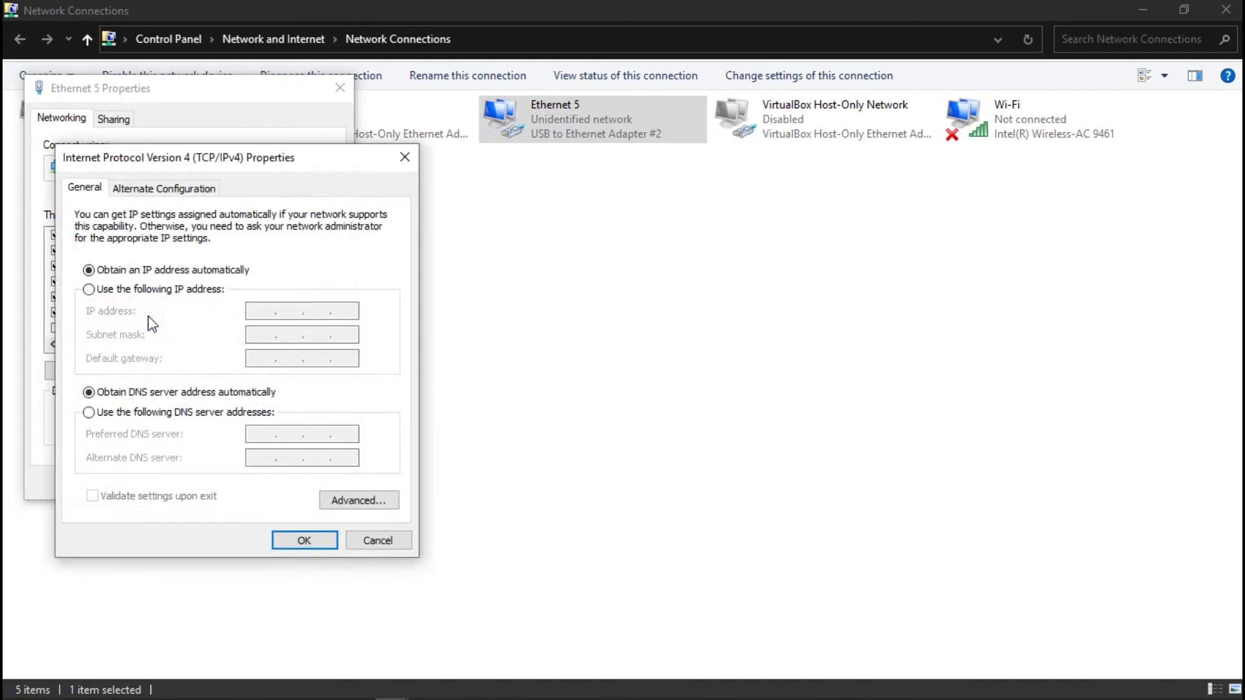
{"action": "left_click", "coordinate": [398, 157]}
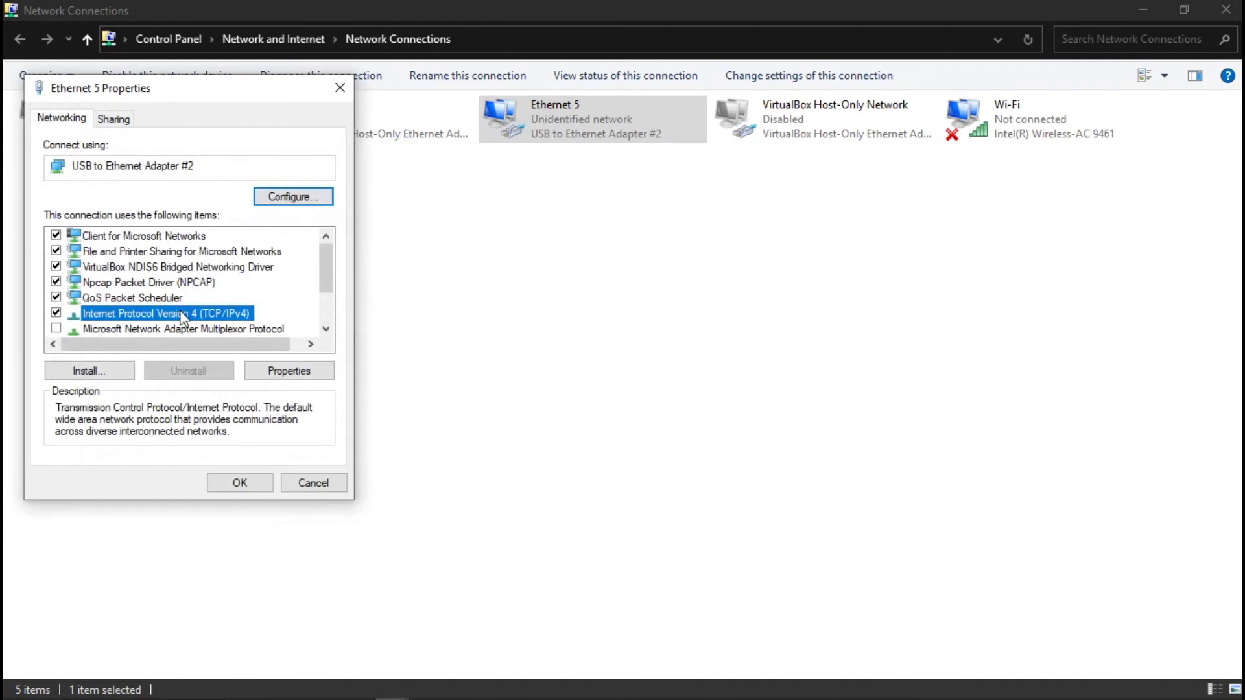
{"action": "double_click", "coordinate": [198, 317]}
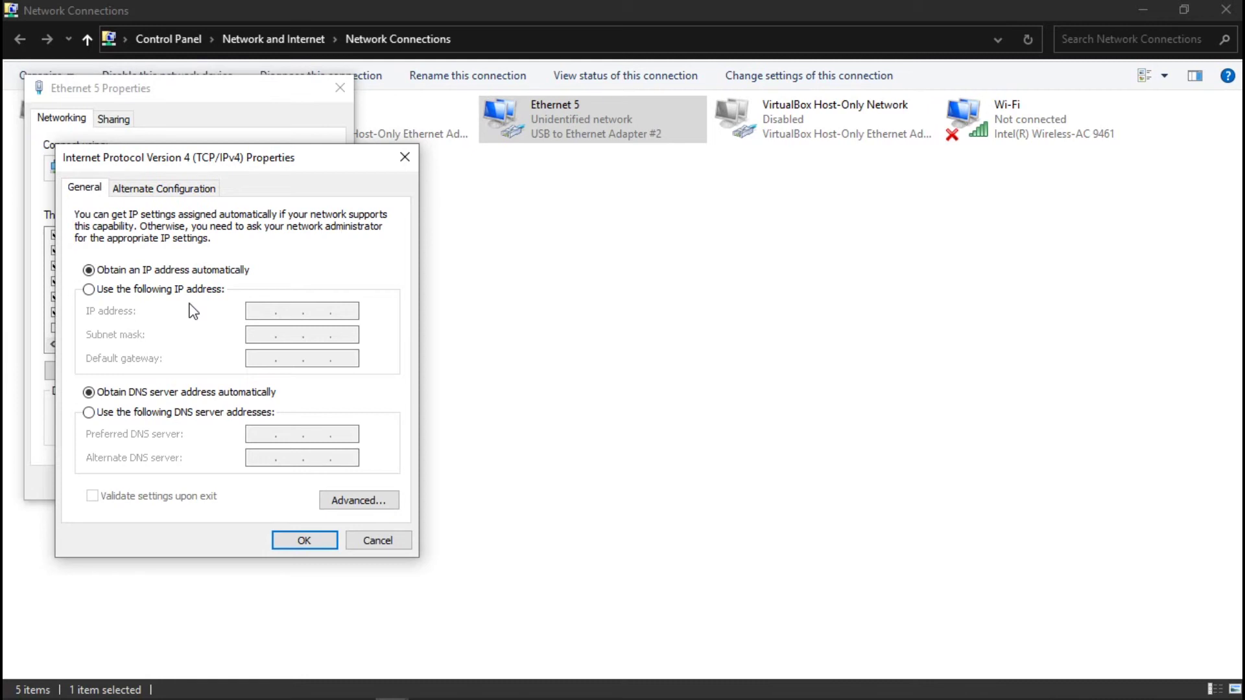
Step: Switch the adapter to a manual IP address of 192.168.3.34 with subnet mask 255.255.255.0
{"action": "left_click", "coordinate": [139, 290]}
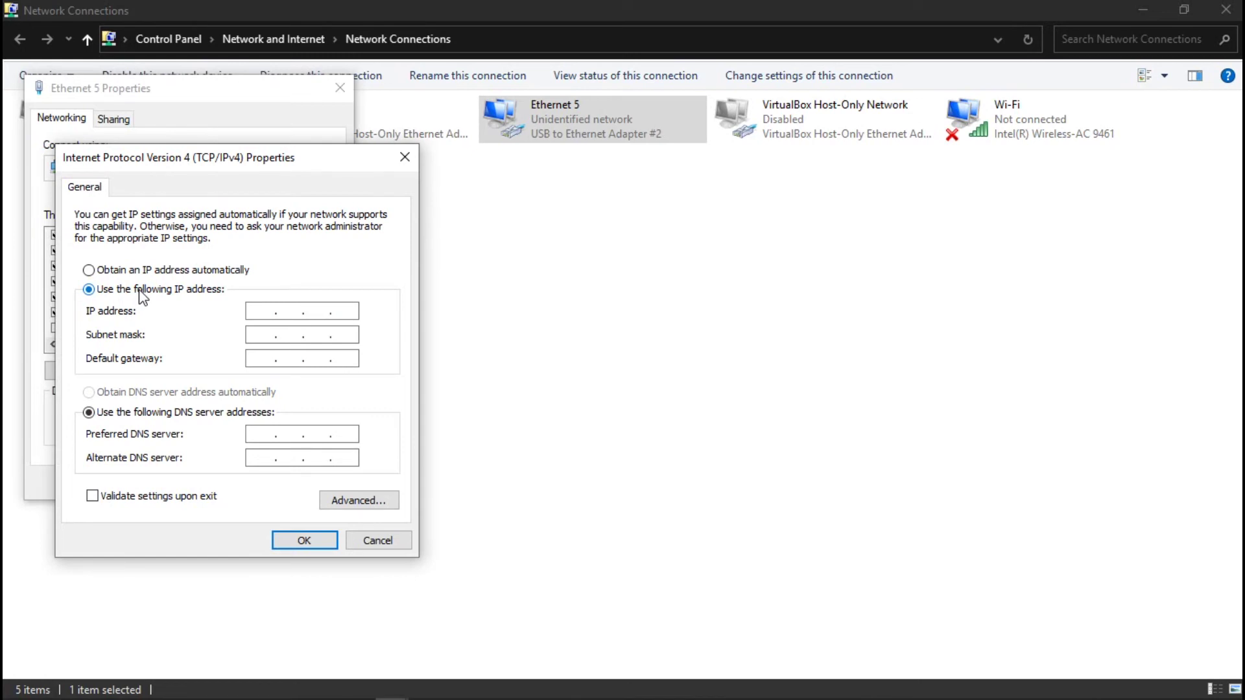
{"action": "left_click", "coordinate": [259, 310]}
{"action": "type", "text": "192 . "}
{"action": "type", "text": "168 . "}
{"action": "type", "text": "3"}
{"action": "type", "text": "2"}
{"action": "type", "text": "54"}
{"action": "key", "text": "BackSpace"}
{"action": "key", "text": "BackSpace"}
{"action": "key", "text": "BackSpace"}
{"action": "type", "text": "34"}
{"action": "key", "text": "Tab"}
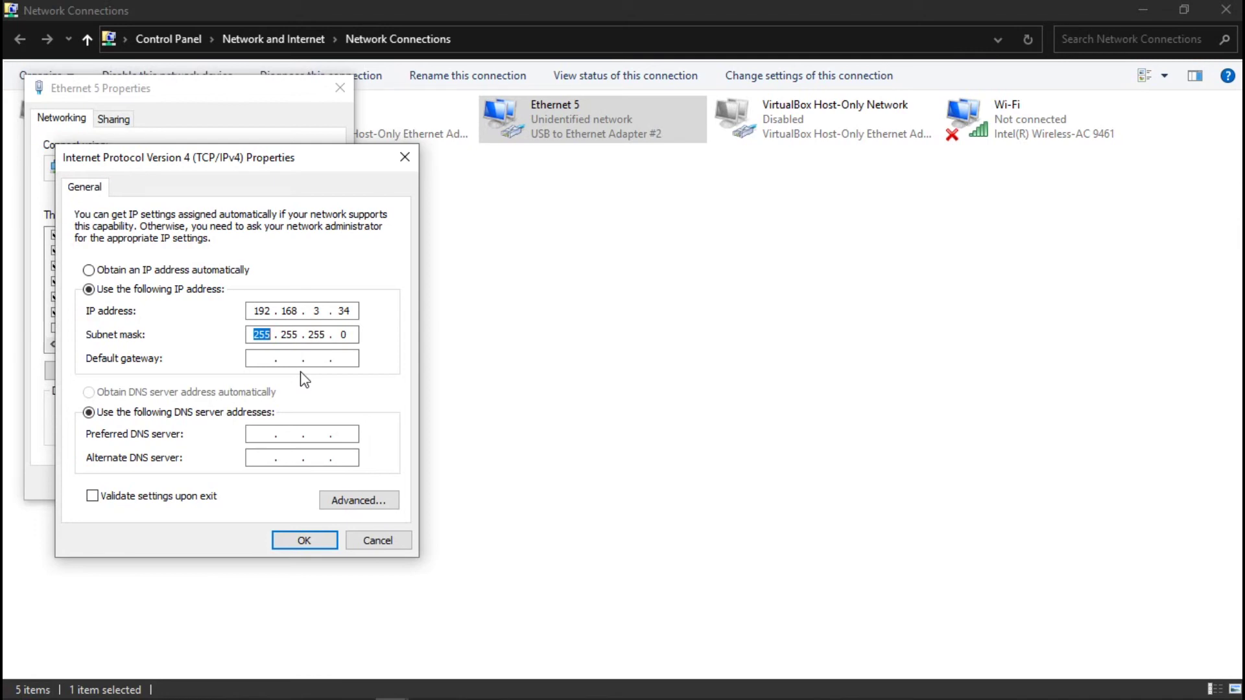
{"action": "left_click", "coordinate": [293, 315]}
Step: Set the default gateway to 192.168.3.1 and the DNS servers to 8.8.8.8 and 8.8.4.4, and apply the adapter settings
{"action": "left_click", "coordinate": [270, 365]}
{"action": "type", "text": "192.168.3.1"}
{"action": "left_click", "coordinate": [266, 433]}
{"action": "type", "text": "8 . 8 . 8 . 8"}
{"action": "key", "text": "Tab"}
{"action": "type", "text": "8.8."}
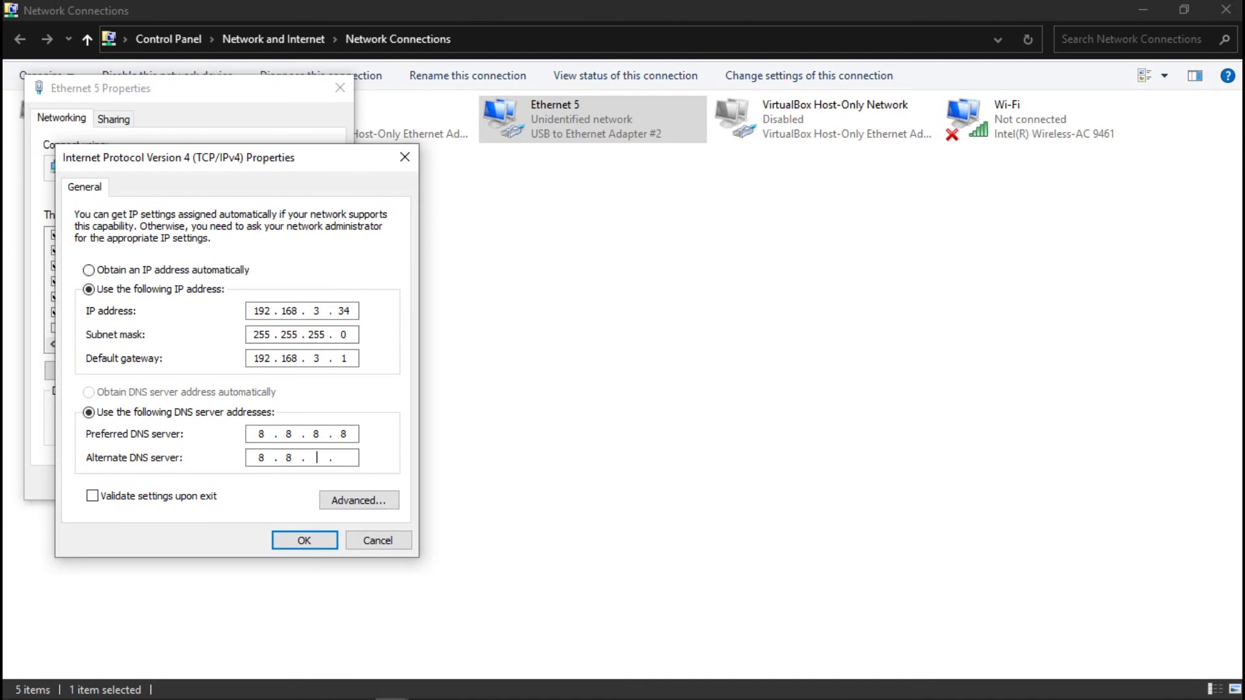
{"action": "type", "text": "4.4"}
{"action": "left_click", "coordinate": [322, 542]}
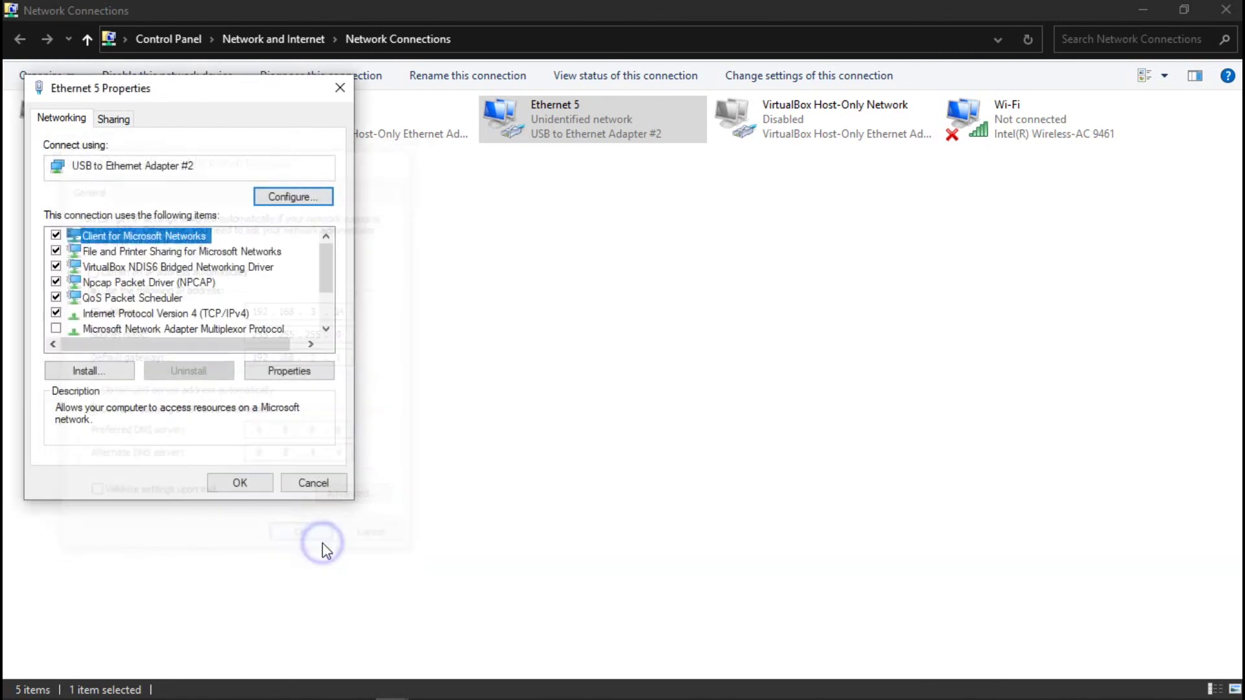
{"action": "left_click", "coordinate": [241, 483]}
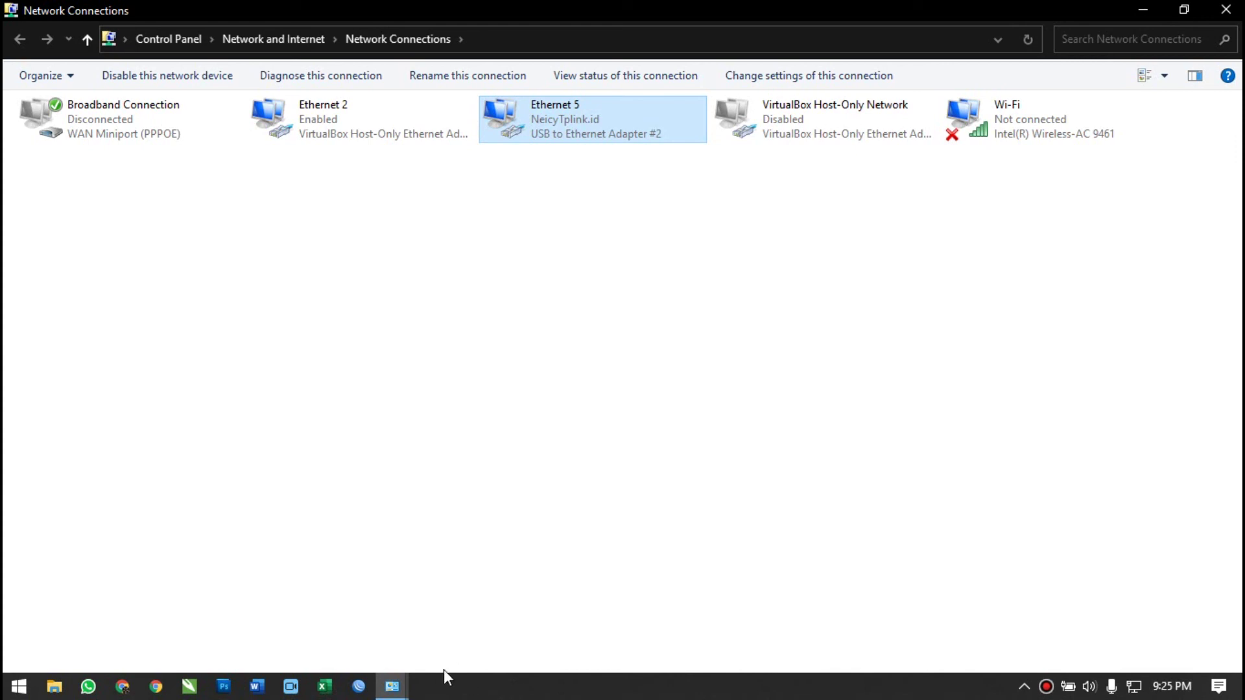
Step: Switch to WinBox, refresh the neighbors, and connect to 192.168.3.1 with the saved admin login
{"action": "left_click", "coordinate": [360, 686]}
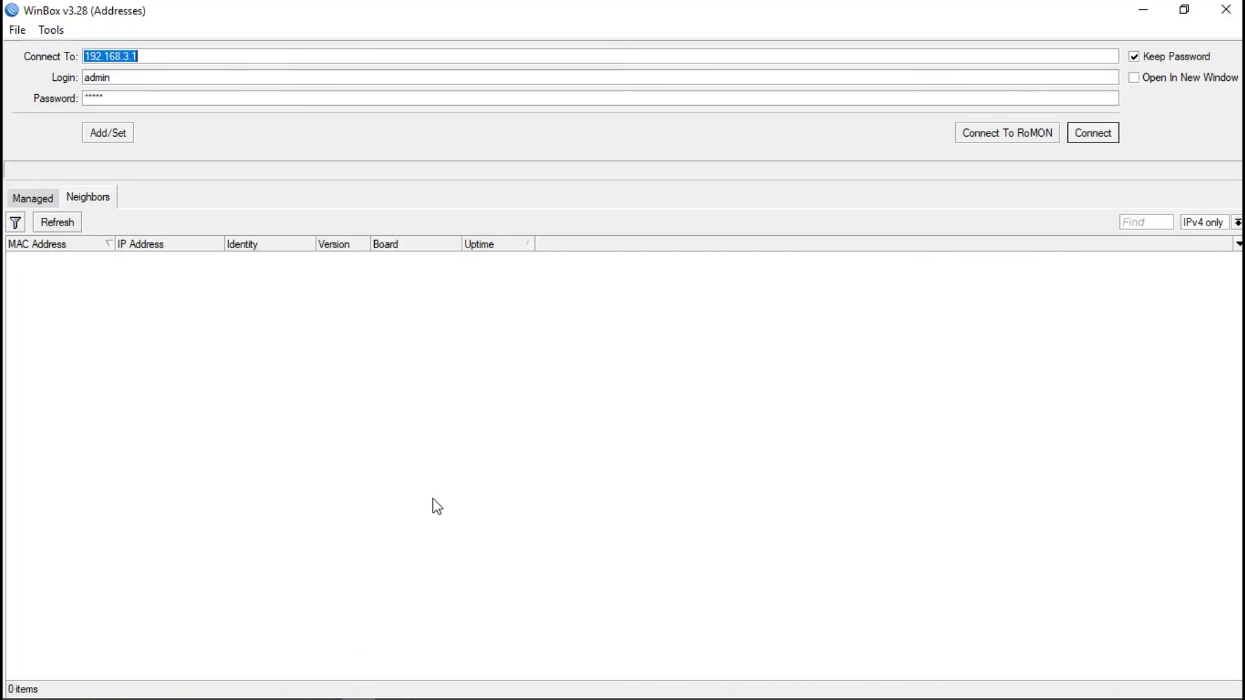
{"action": "left_click", "coordinate": [67, 228]}
{"action": "left_click", "coordinate": [144, 56]}
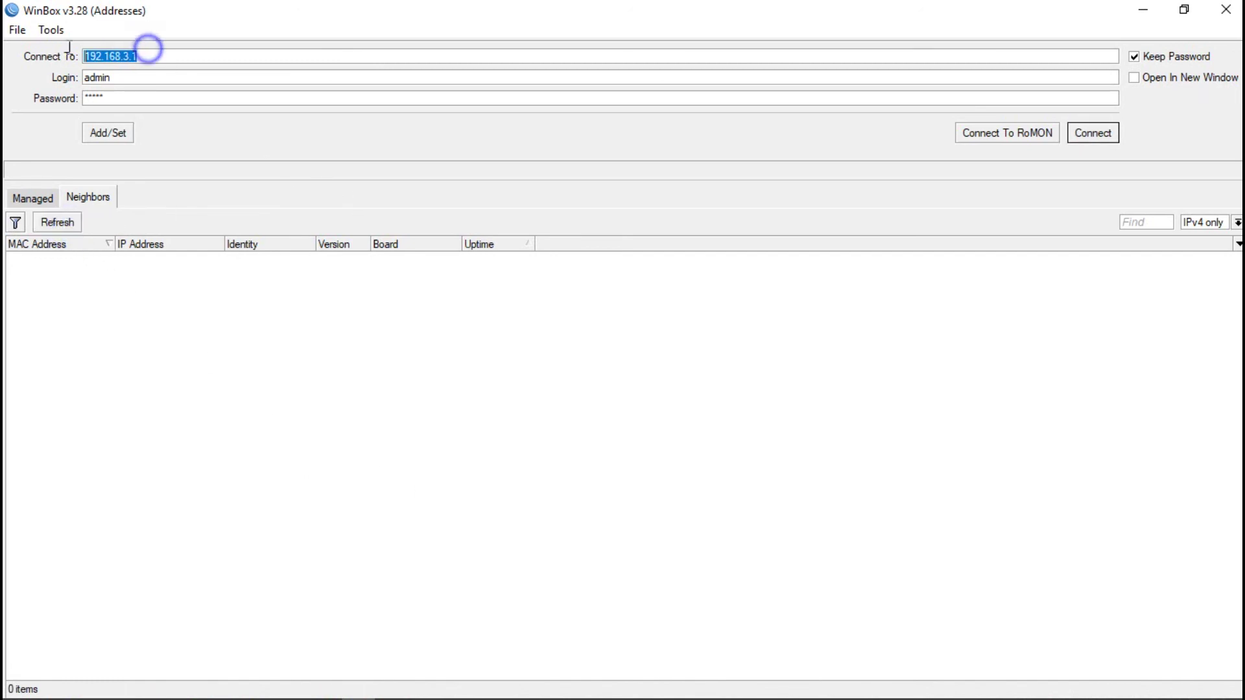
{"action": "left_click", "coordinate": [140, 58]}
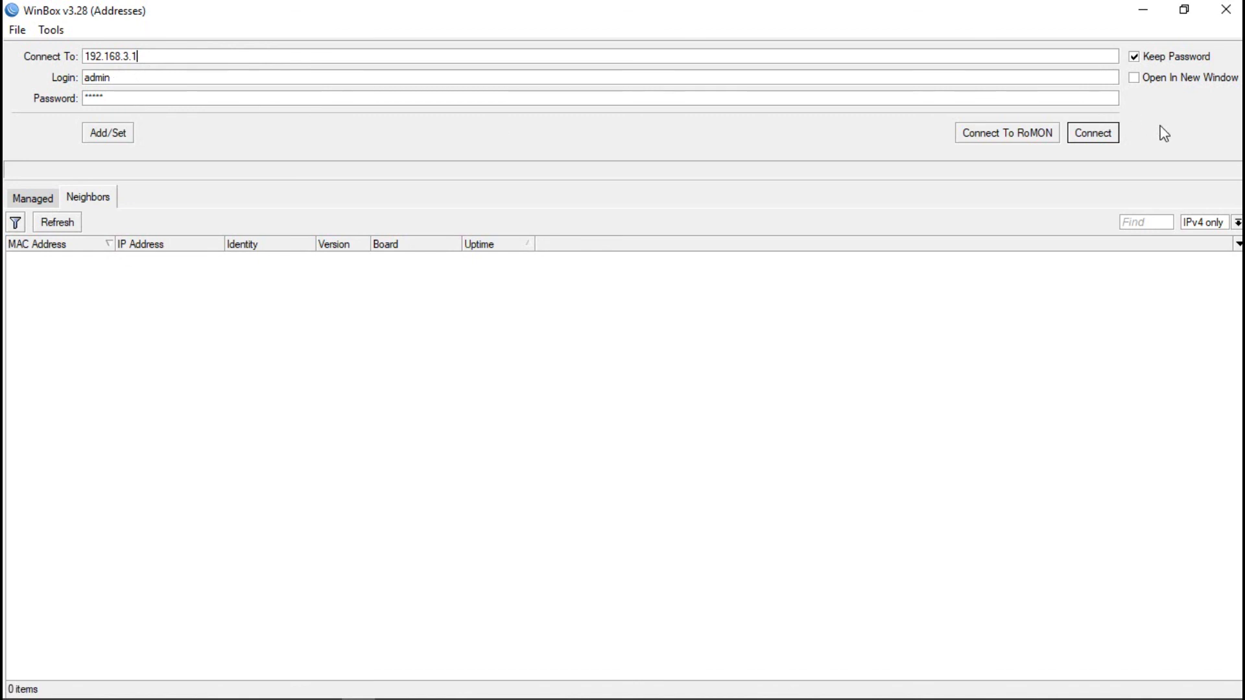
{"action": "left_click", "coordinate": [1102, 132]}
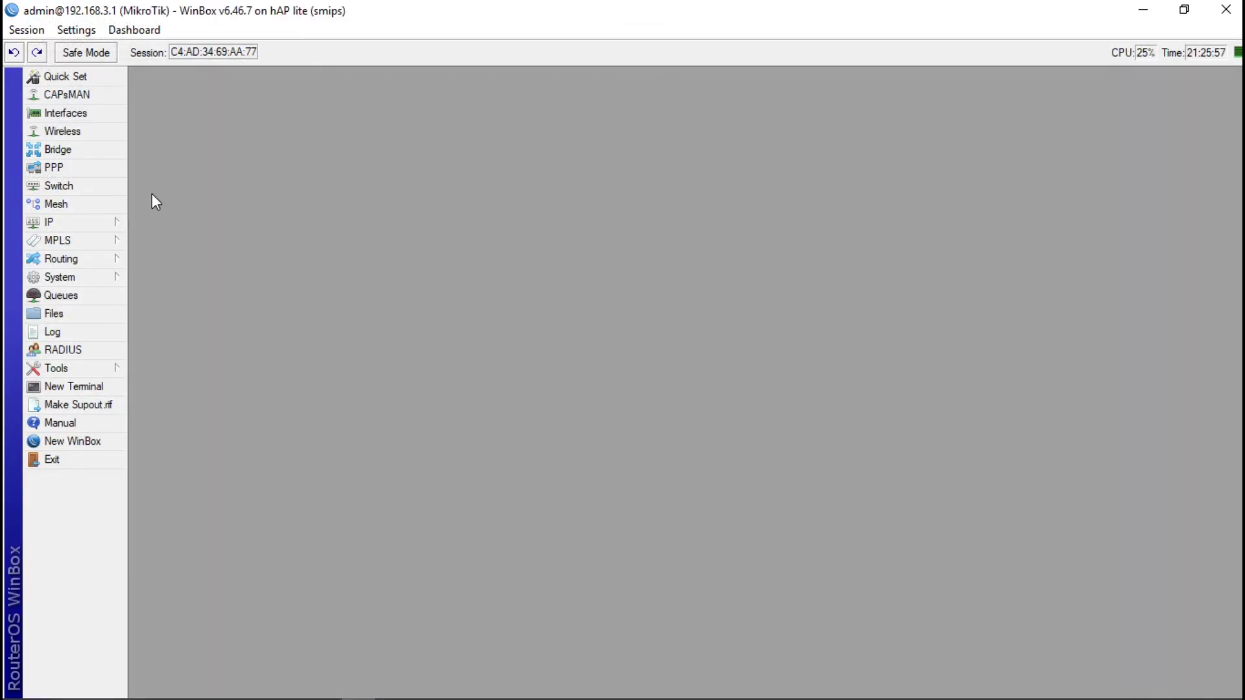
Step: Examine the router's DHCP server list in an enlarged window and close it
{"action": "left_click", "coordinate": [111, 222]}
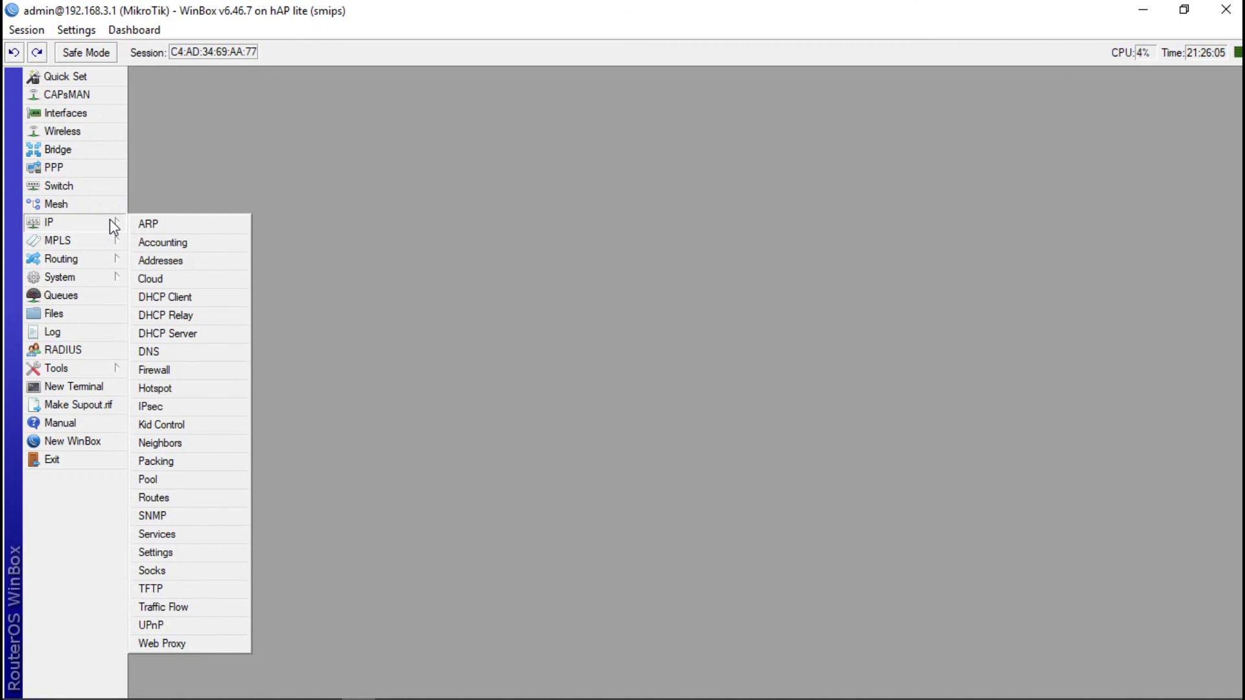
{"action": "left_click", "coordinate": [112, 221]}
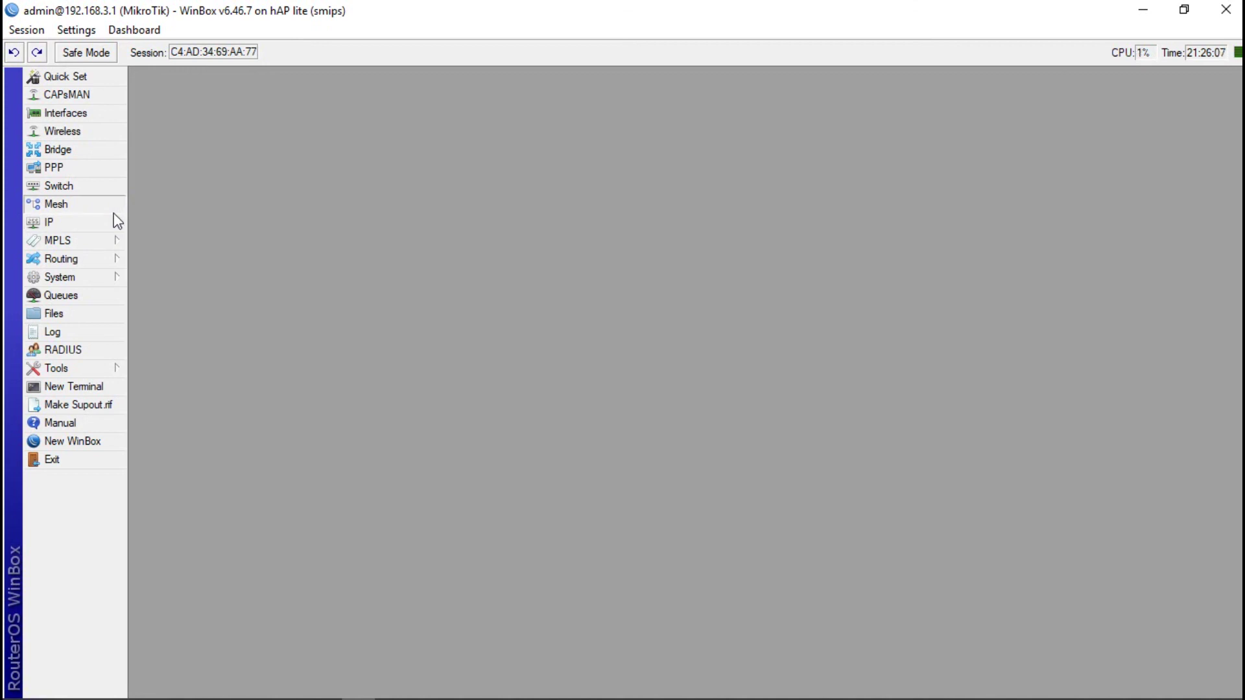
{"action": "left_click", "coordinate": [93, 222]}
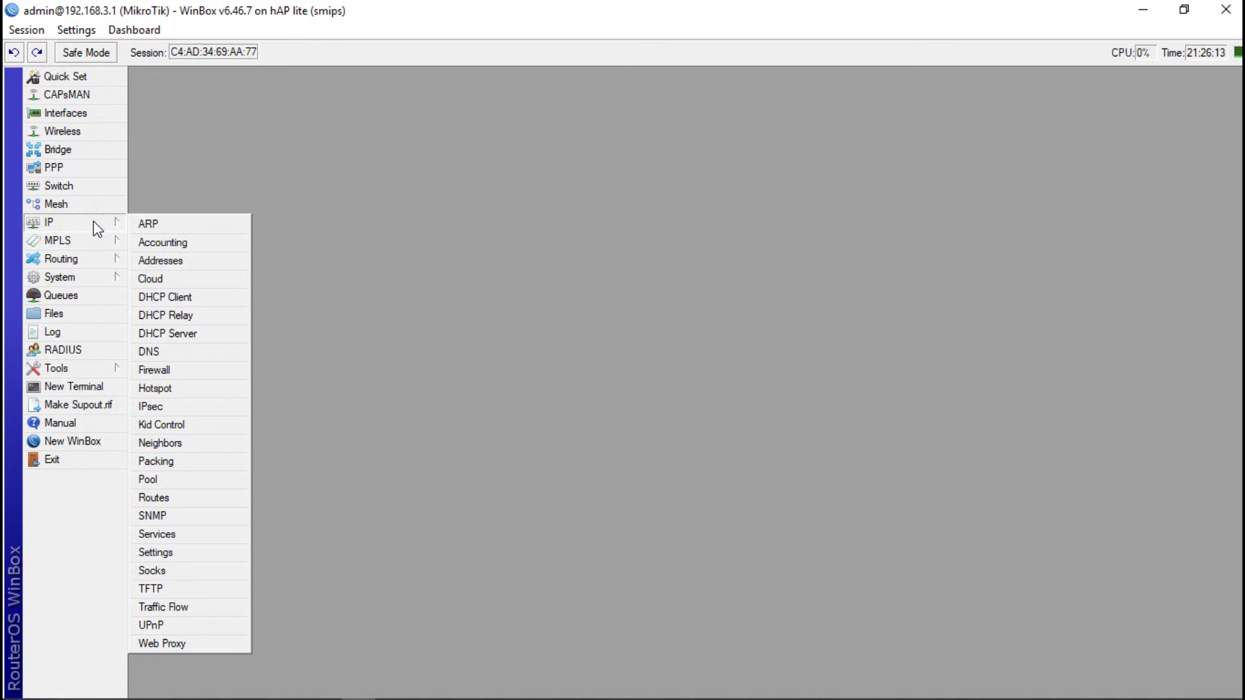
{"action": "left_click", "coordinate": [235, 335]}
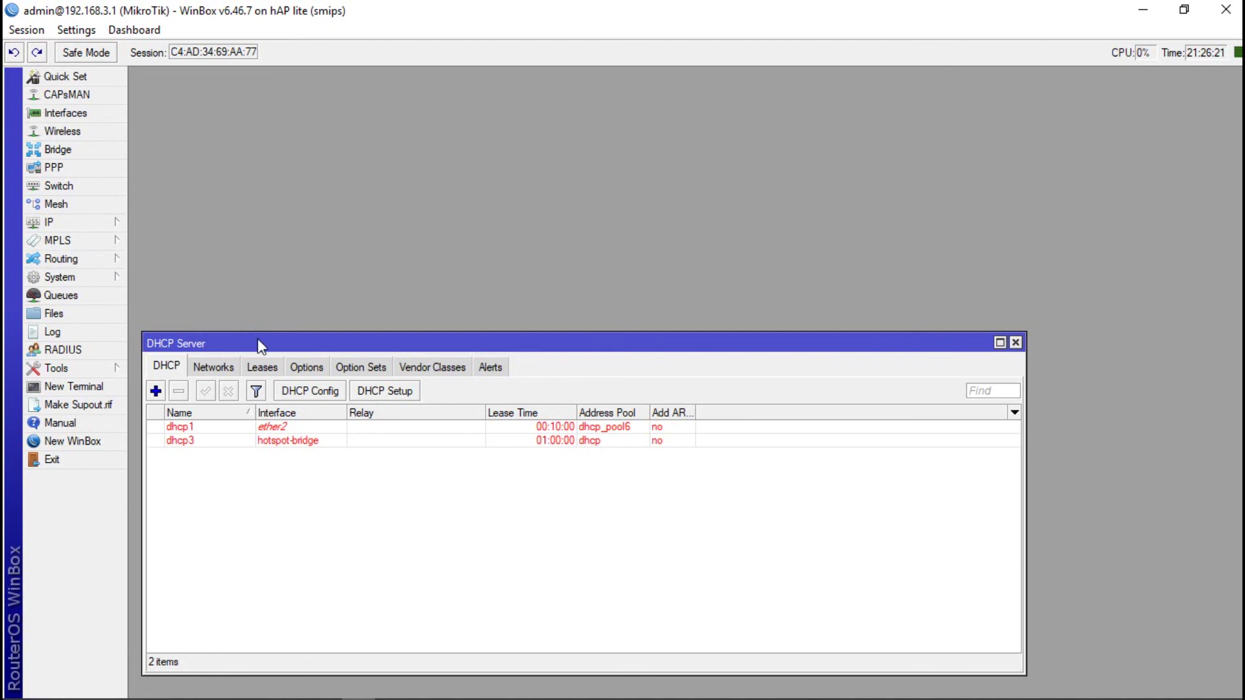
{"action": "left_click_drag", "start_coordinate": [258, 339], "coordinate": [258, 197]}
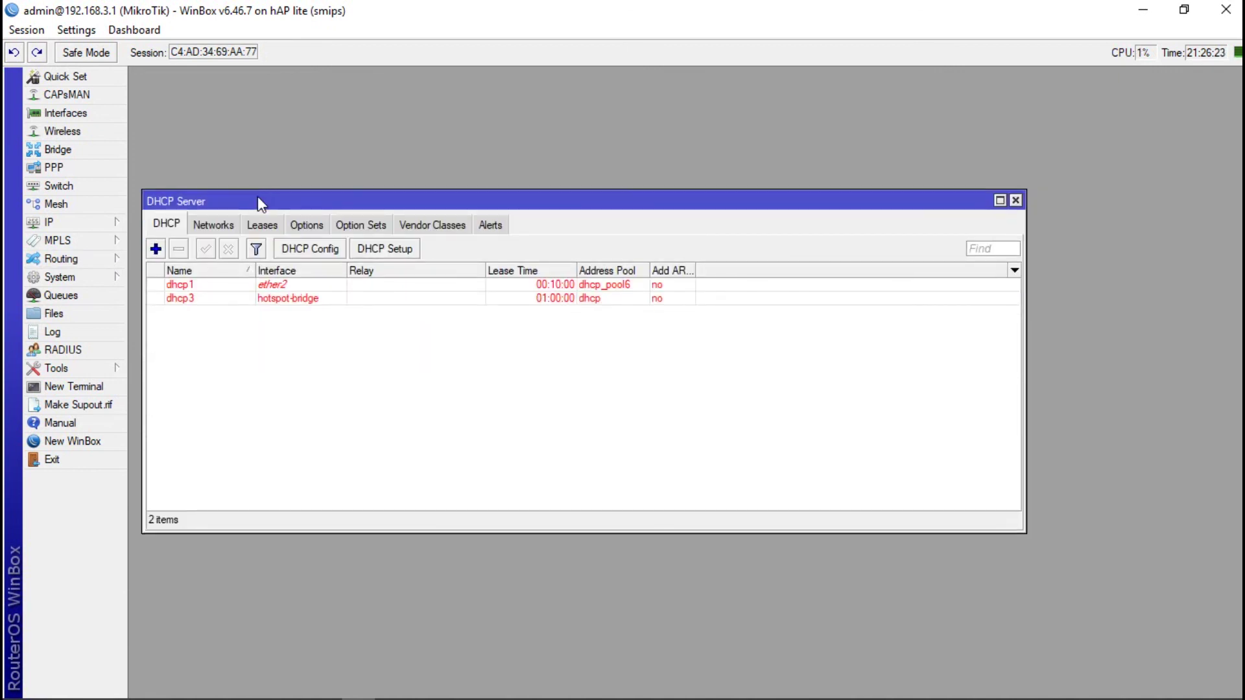
{"action": "left_click", "coordinate": [1000, 200]}
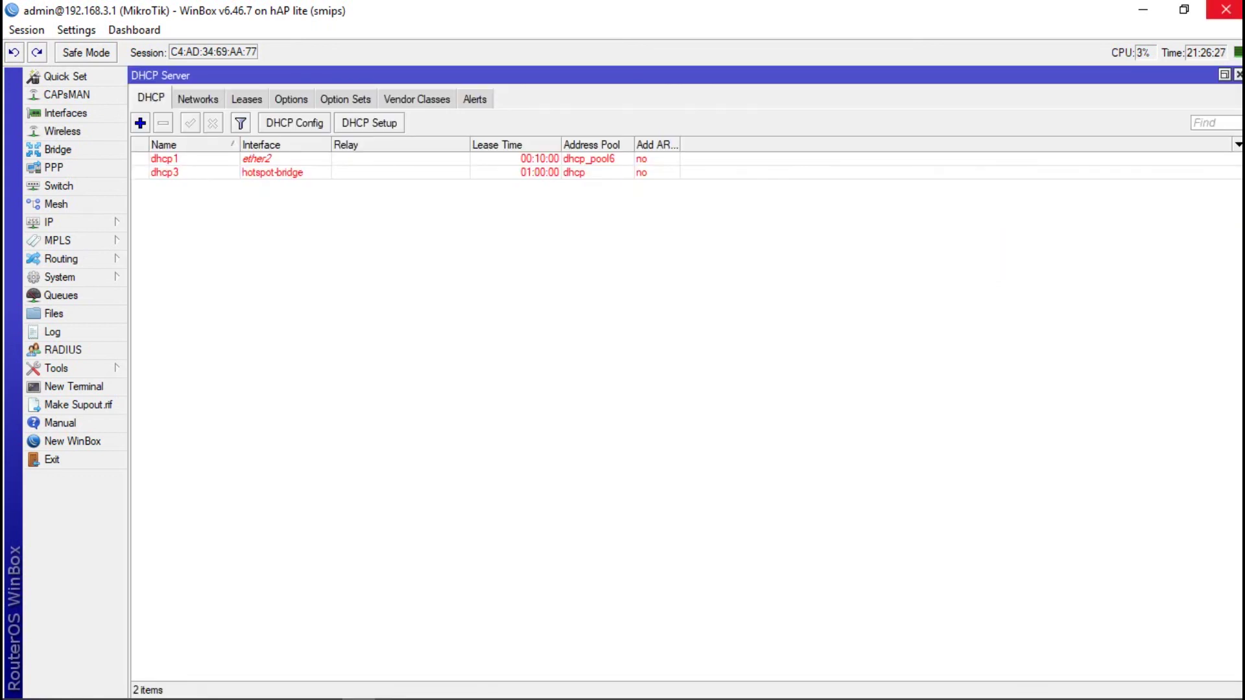
{"action": "left_click", "coordinate": [1238, 74]}
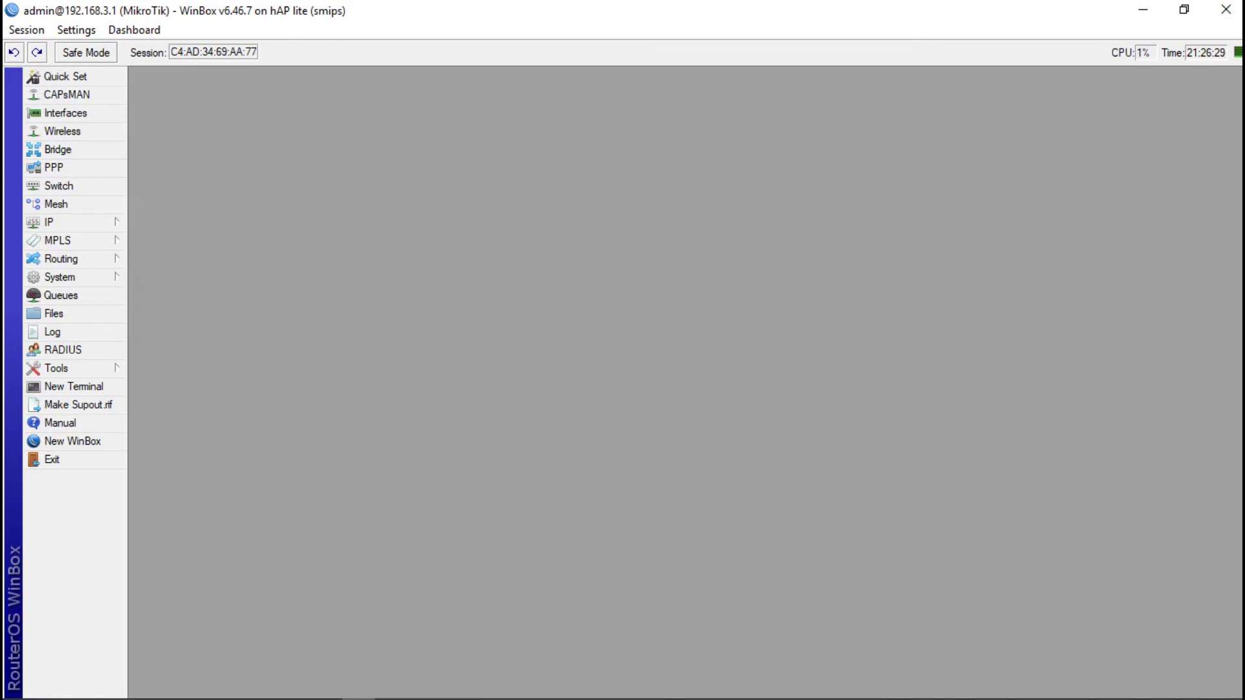
Step: Check the Ethernet 5 connection in the Network and Sharing Center and the adapter list, and close both Windows network windows
{"action": "mouse_move", "coordinate": [393, 688]}
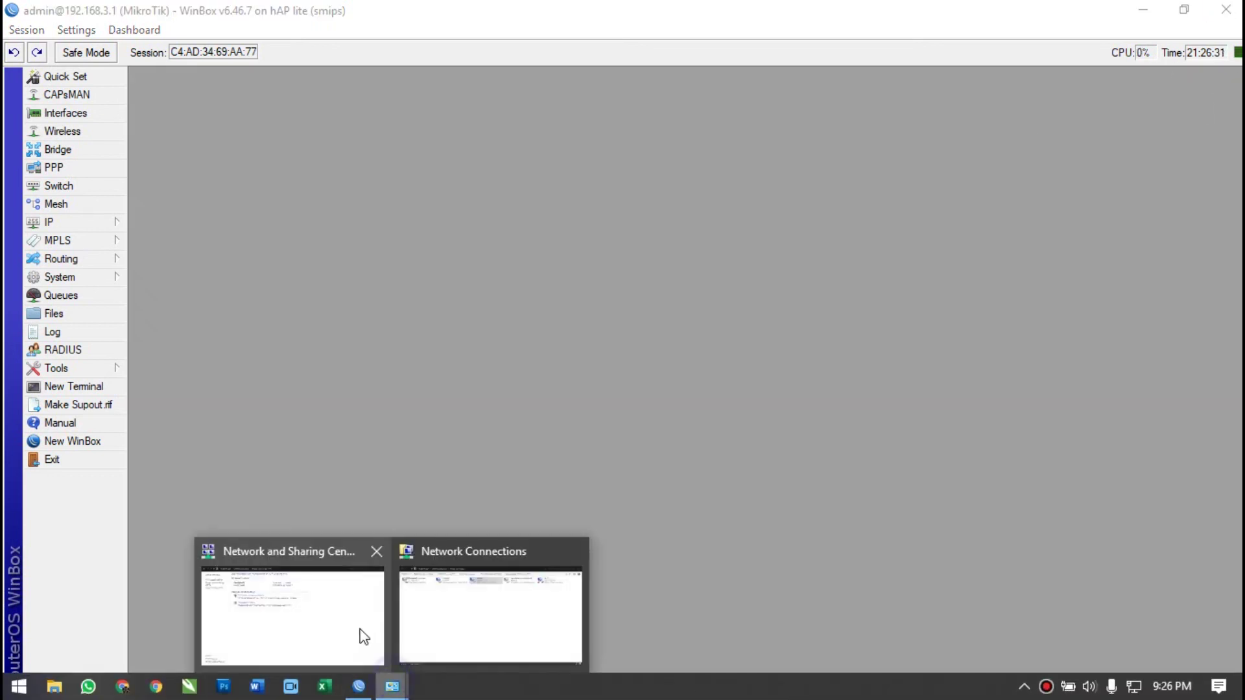
{"action": "left_click", "coordinate": [361, 633]}
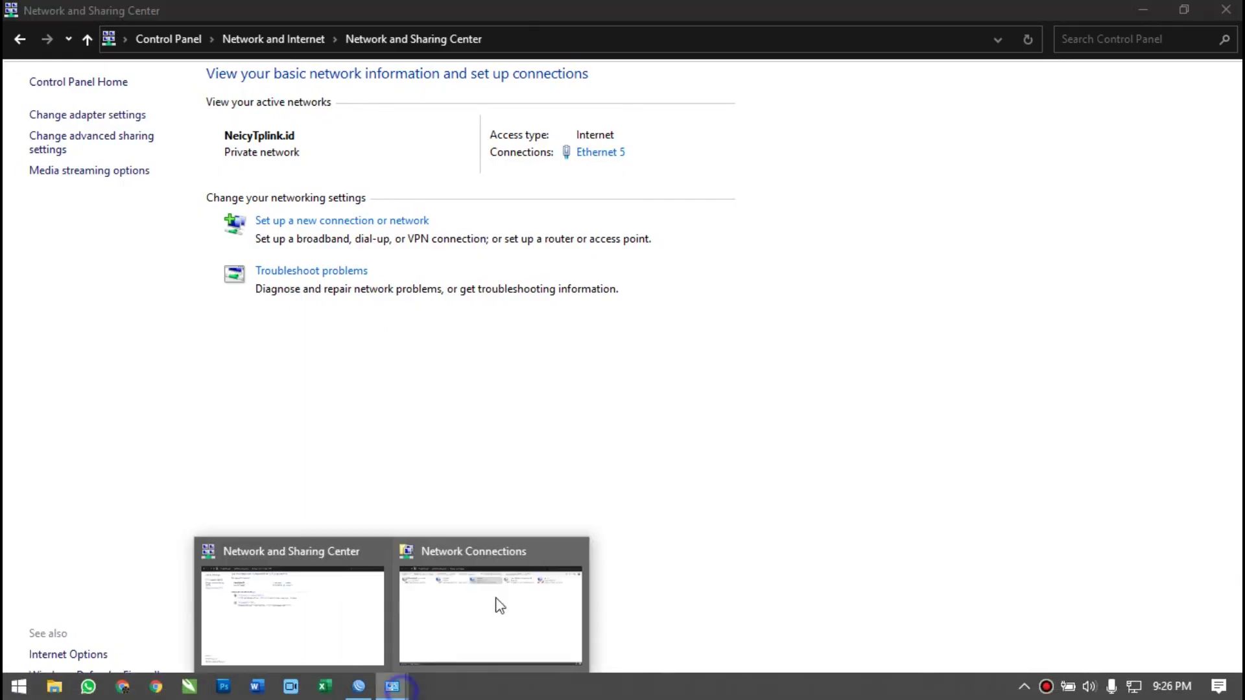
{"action": "left_click", "coordinate": [450, 645]}
{"action": "right_click", "coordinate": [558, 103]}
{"action": "left_click", "coordinate": [506, 173]}
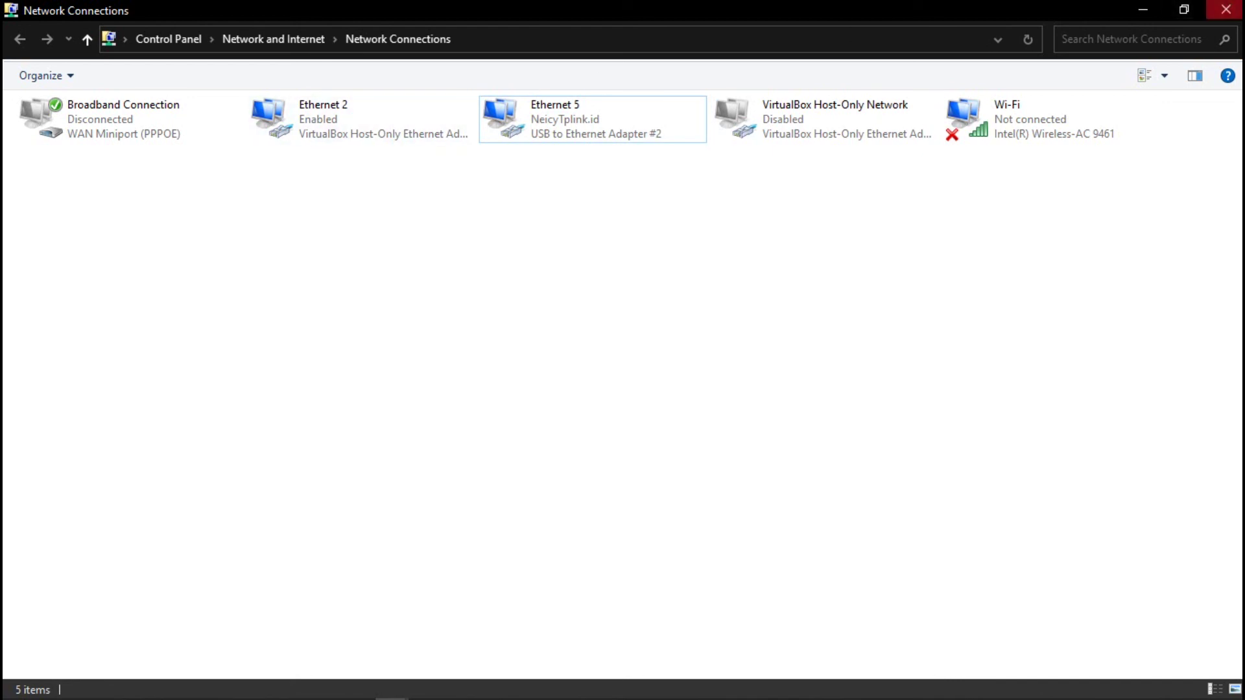
{"action": "left_click", "coordinate": [1225, 9]}
{"action": "left_click", "coordinate": [1225, 9]}
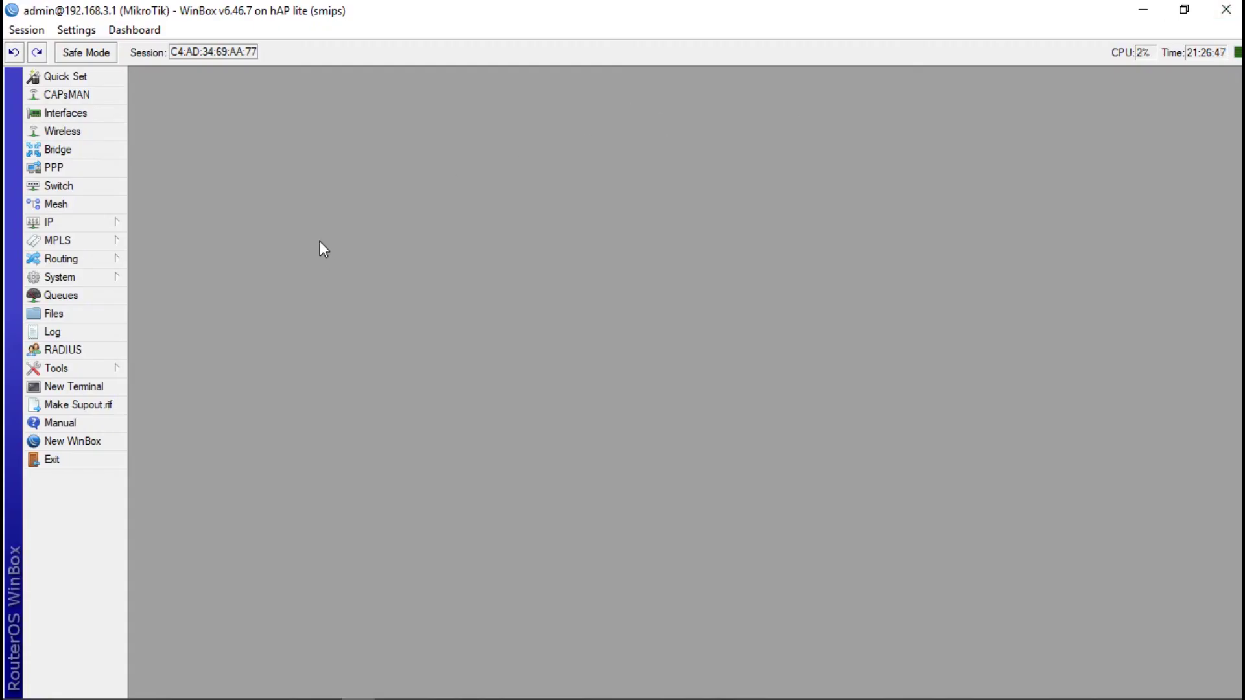
Step: Review the router's IP address list and close the WinBox session
{"action": "left_click", "coordinate": [111, 223]}
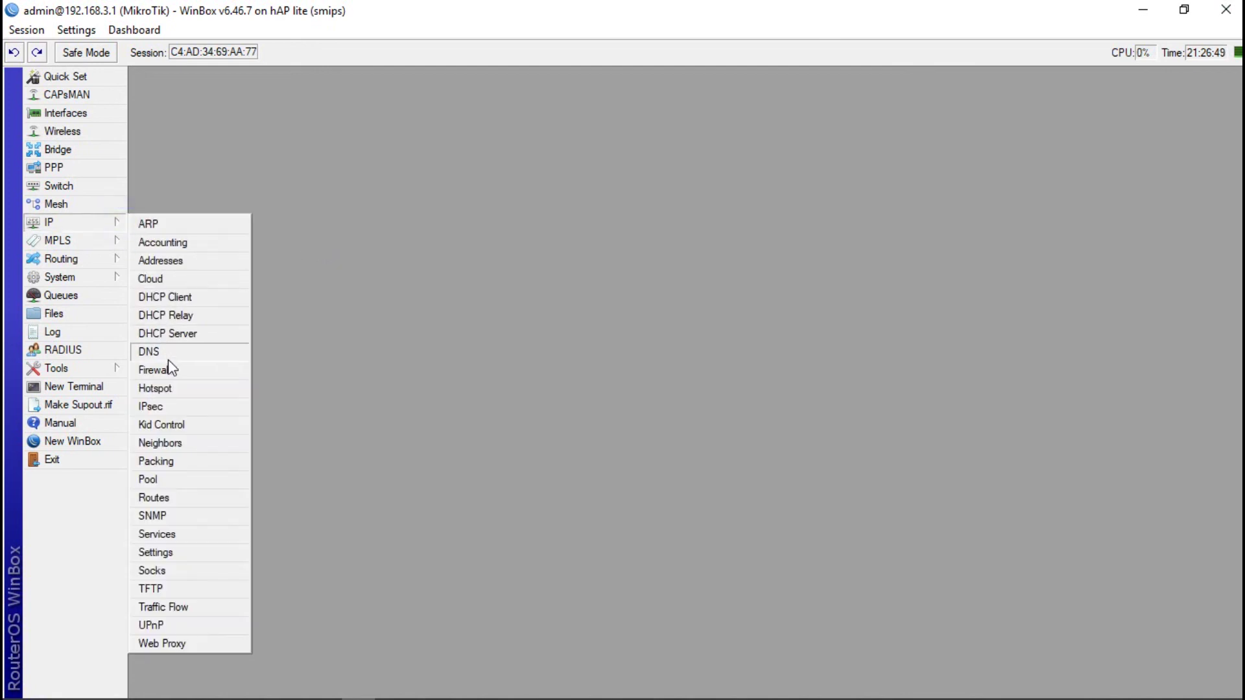
{"action": "left_click", "coordinate": [169, 260]}
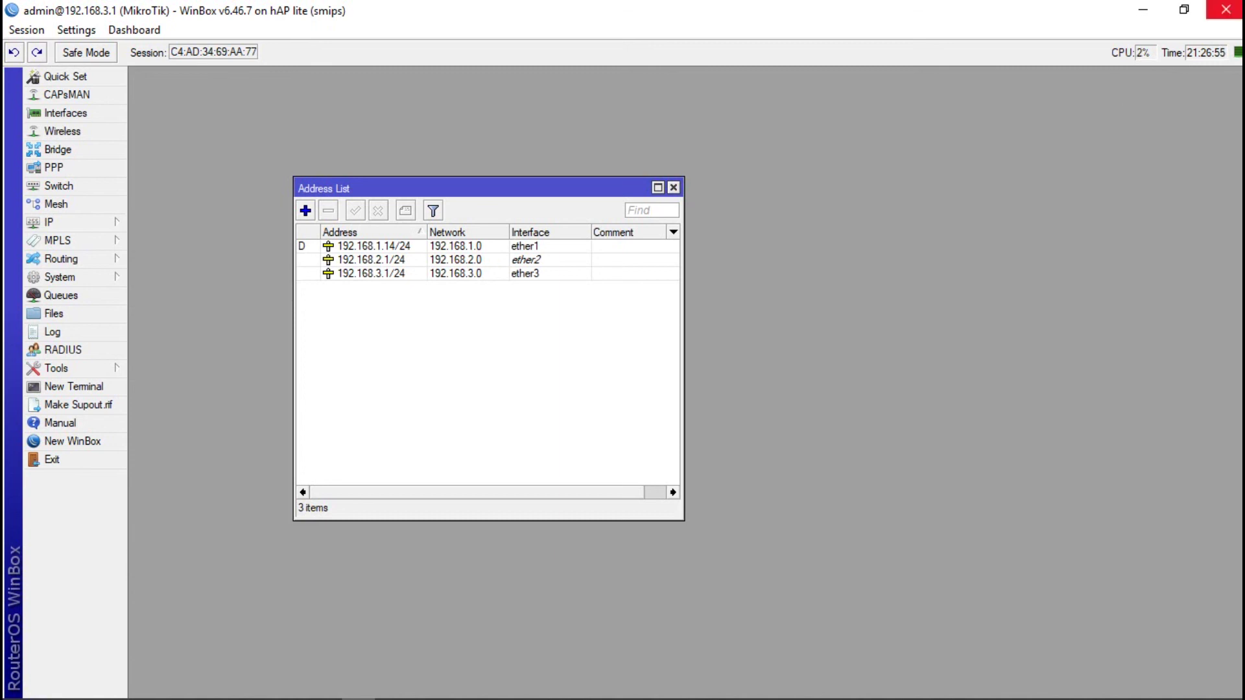
{"action": "left_click", "coordinate": [1225, 9]}
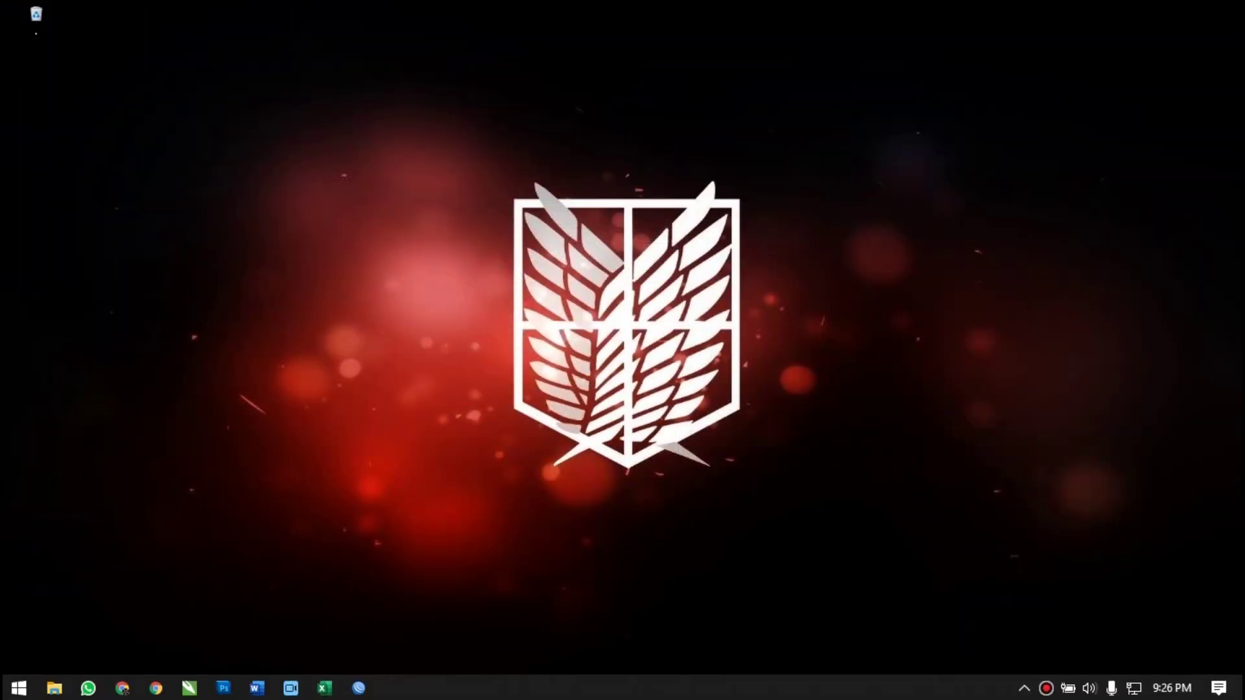